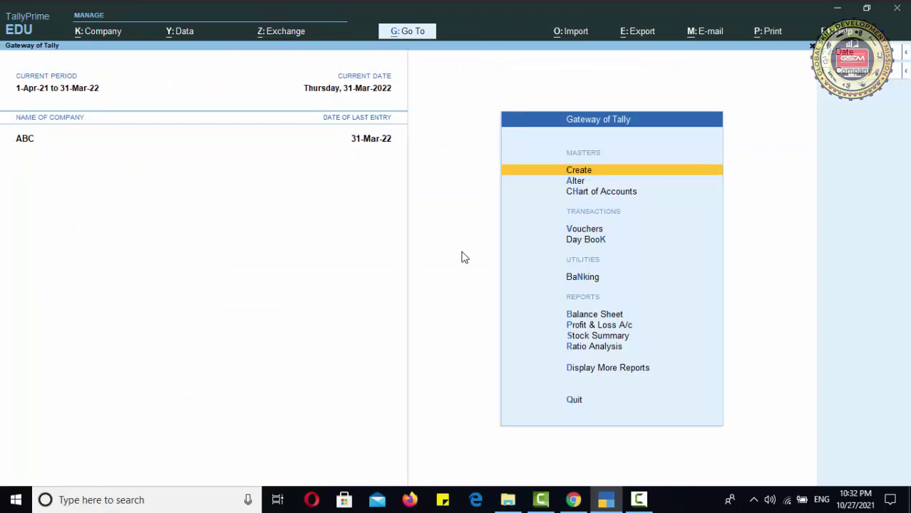
Open the Day Book and change its period to run from 1-4-21 to 31-3-2022
key(Down)
key(Down)
key(Down)
key(Down)
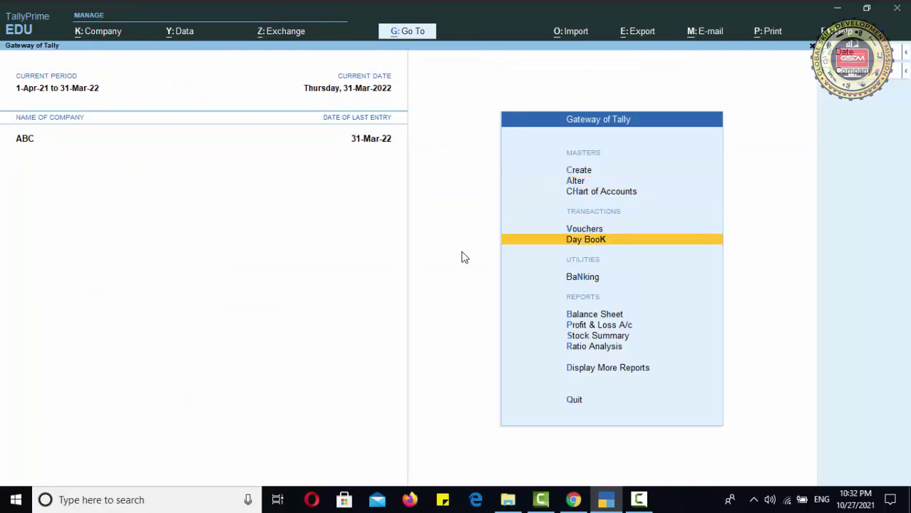
key(Return)
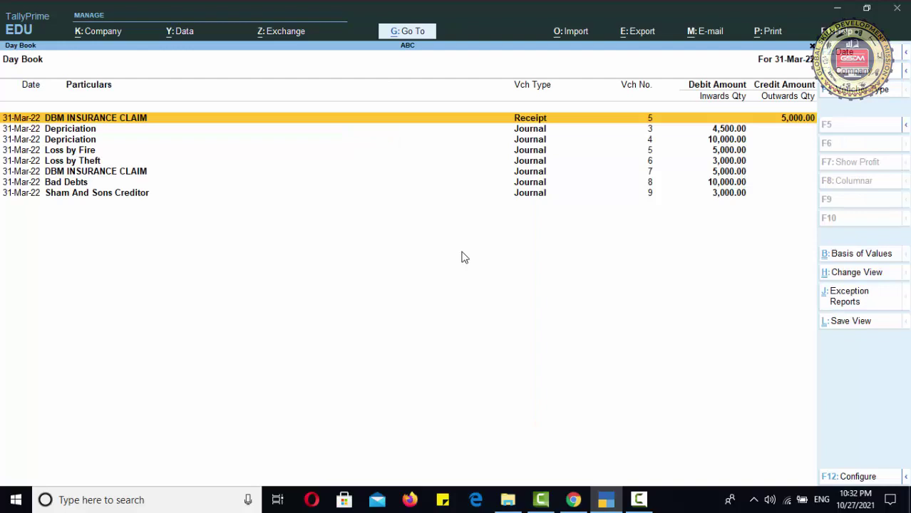
click(906, 58)
click(778, 77)
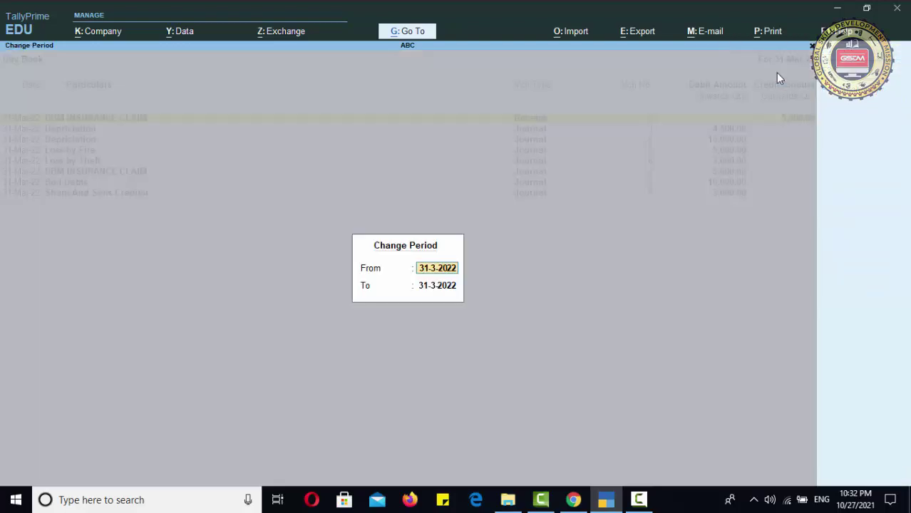
text(1-421)
key(BackSpace)
key(BackSpace)
text(-21)
key(Return)
key(Return)
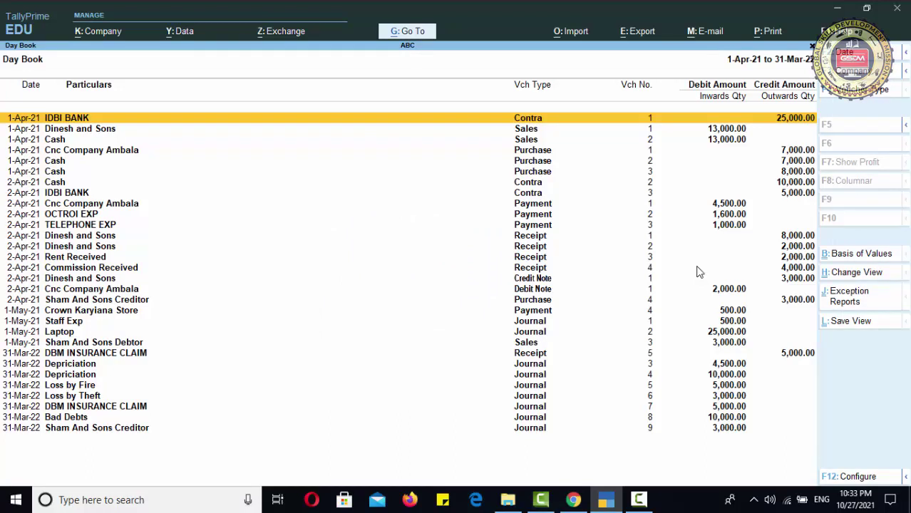
Examine the 1-May-21 Laptop journal voucher from the Day Book and return to the Gateway of Tally
key(Down)
key(Down)
key(Down)
key(Down)
key(Down)
key(Down)
key(Down)
key(Down)
key(Down)
key(Down)
key(Down)
key(Down)
key(Down)
key(Down)
key(Down)
key(Down)
key(Down)
key(Down)
key(Down)
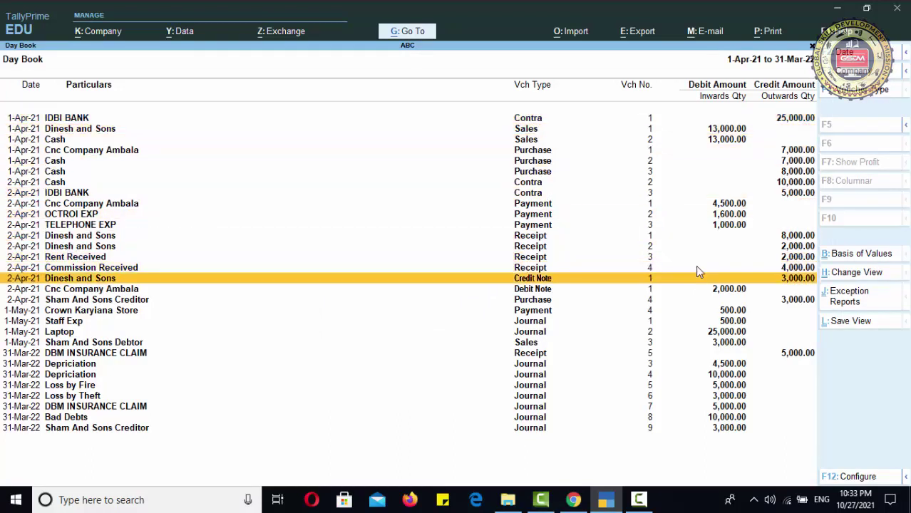
key(Down)
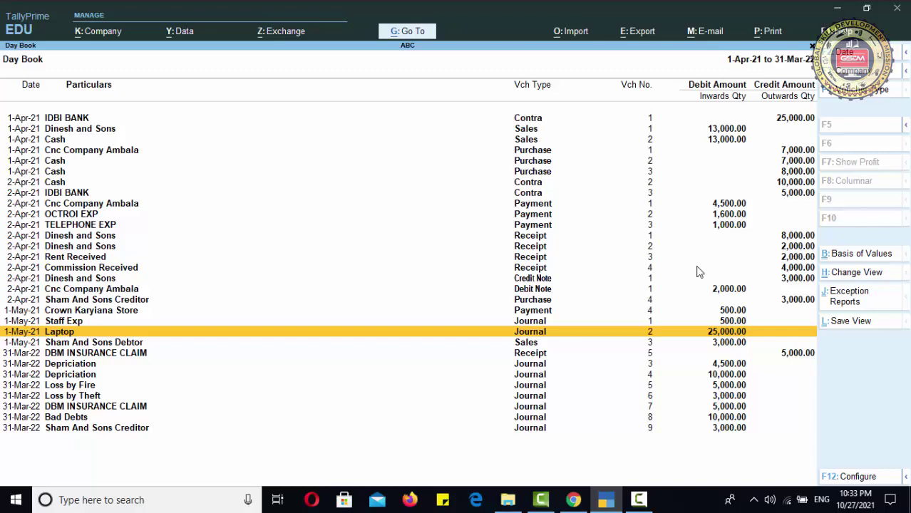
key(Return)
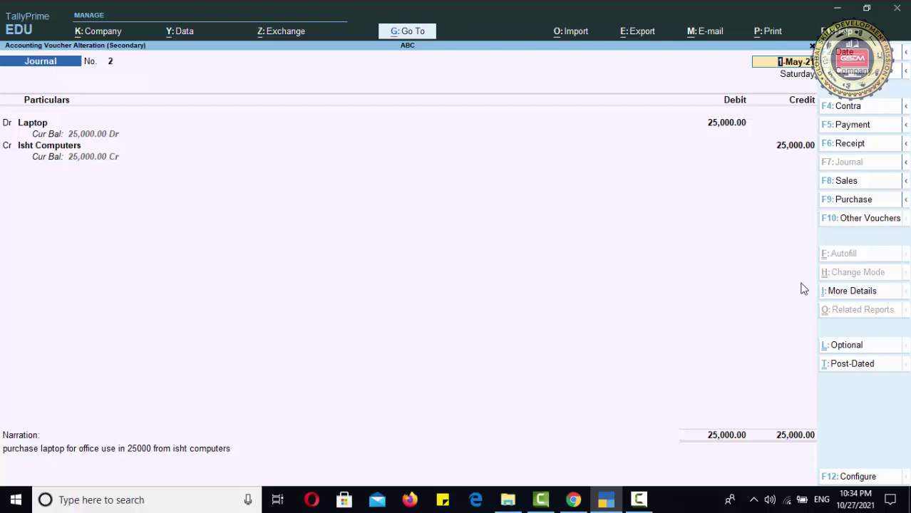
key(Escape)
key(y)
key(Escape)
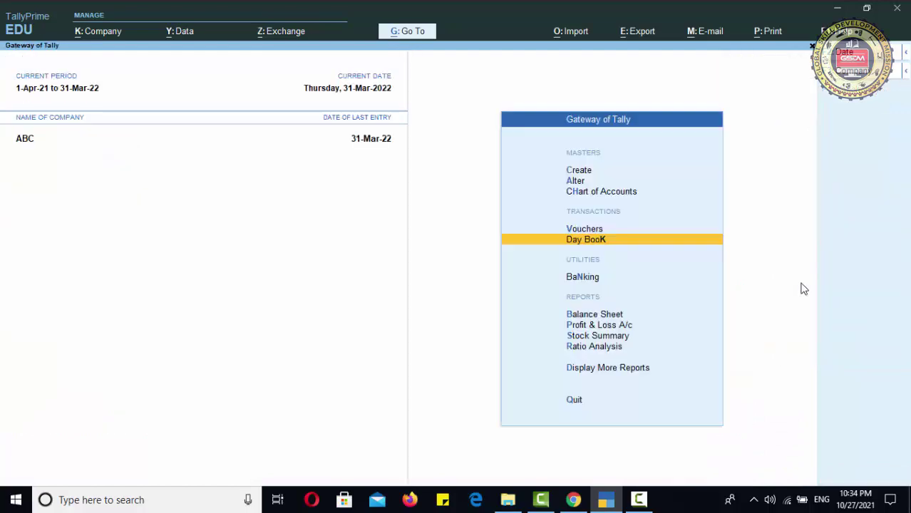
Start a journal voucher and create the ledger CPD Computers under Sundry Creditors from its debit line, keeping the remaining ledger details at their defaults
key(Up)
key(Return)
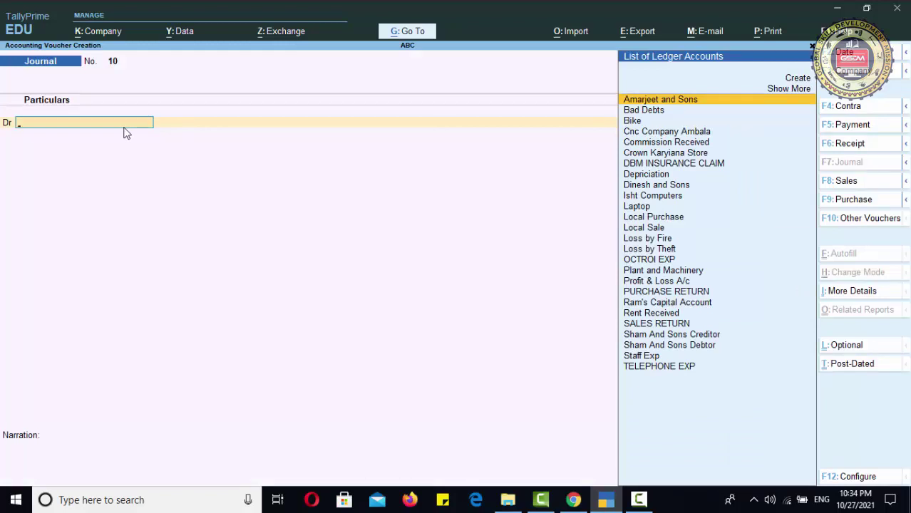
key(alt+c)
text(CPD Computers)
key(Return)
key(Up)
key(Return)
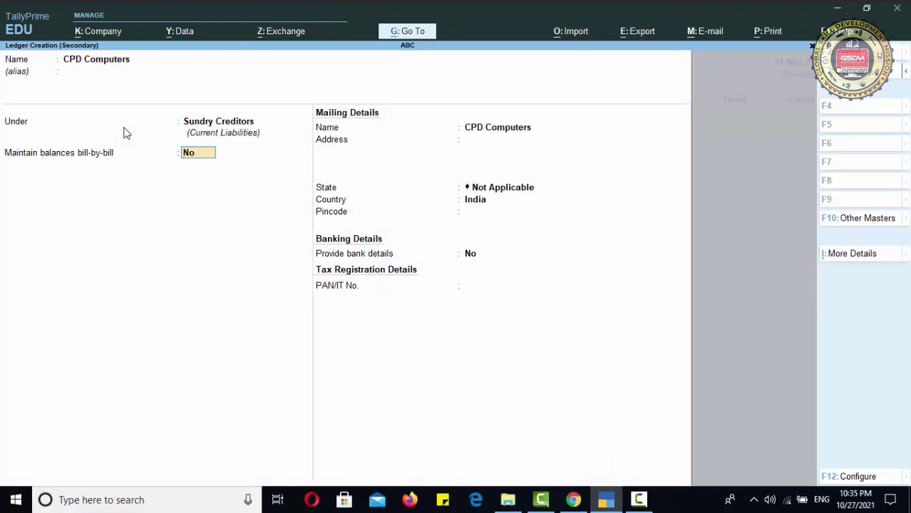
key(Return)
key(Up)
key(Up)
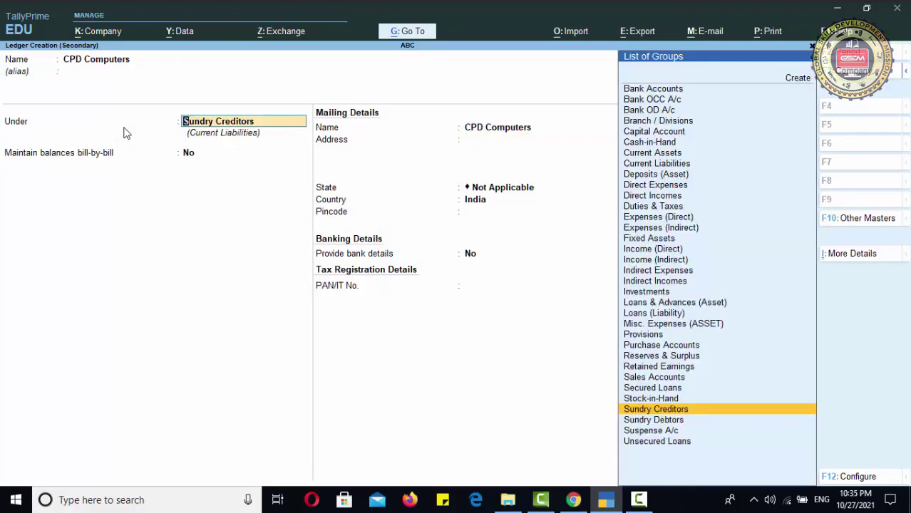
key(Return)
key(Return)
key(Return)
key(Return)
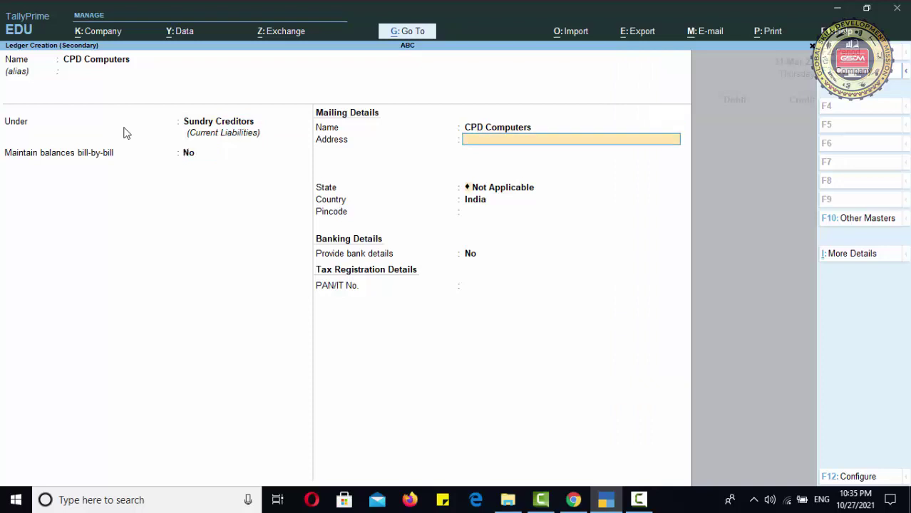
key(Return)
key(Return)
key(Return)
key(Return)
key(Return)
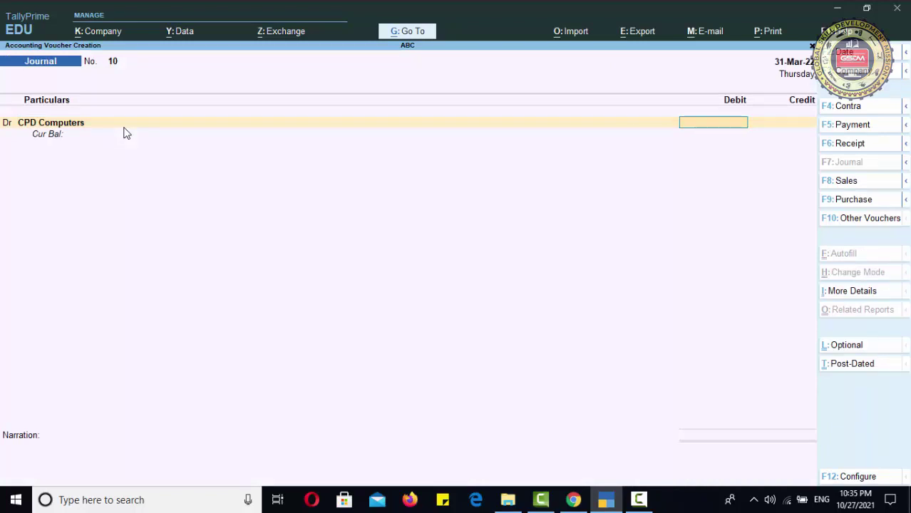
Discard the voucher that debits CPD Computers and start a new journal voucher debiting Isht Computers with 25000
key(Escape)
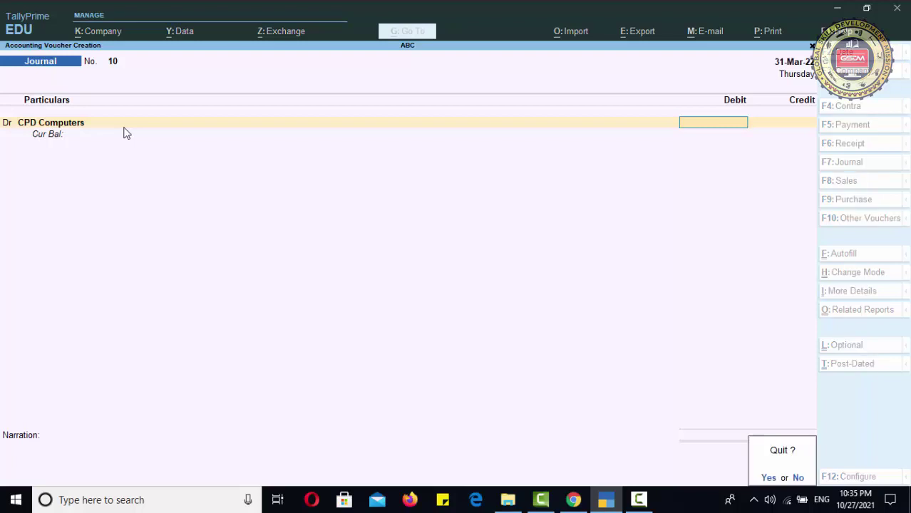
key(y)
key(Return)
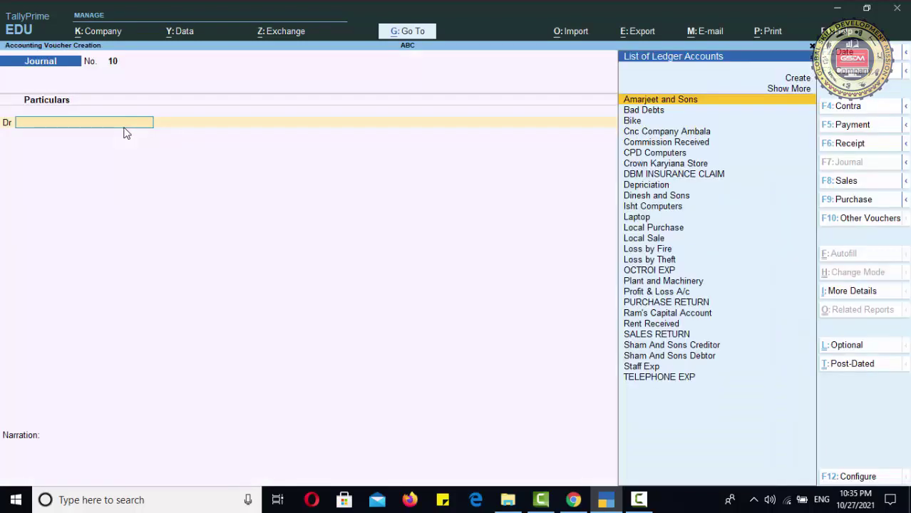
text(is)
key(Return)
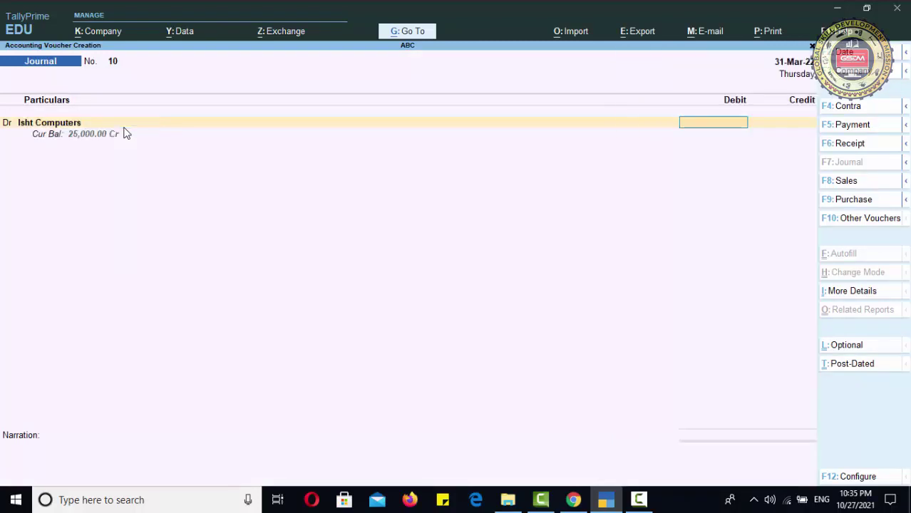
text(25000)
key(Return)
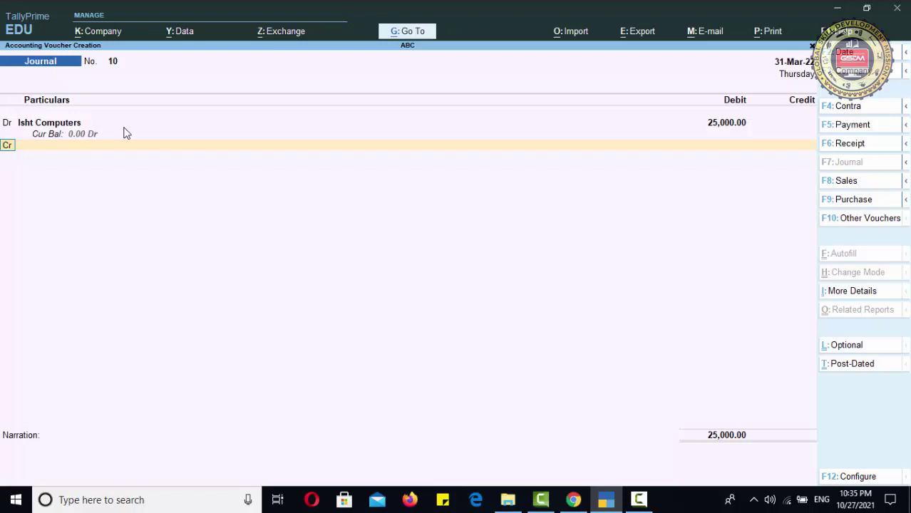
Credit CPD Computers with 25,000.00, save the journal voucher without a narration, and leave voucher creation
key(Return)
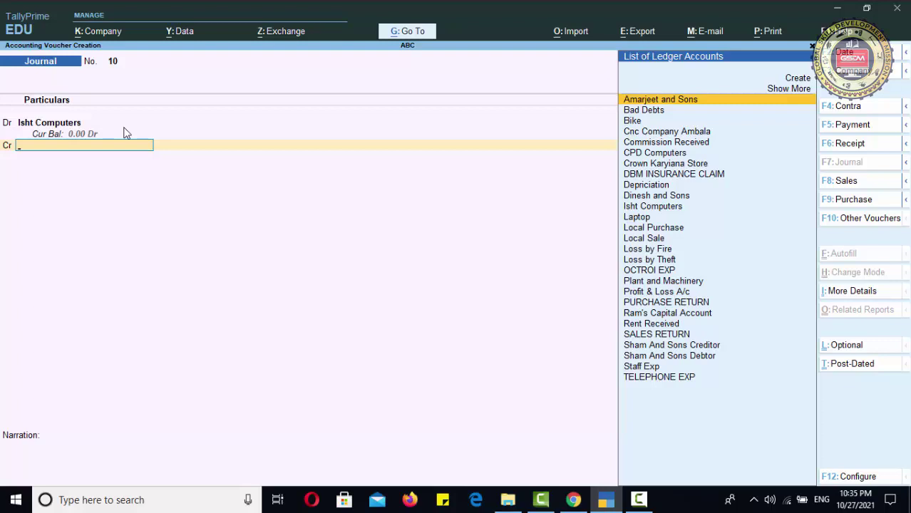
key(Down)
key(Down)
key(Down)
key(Down)
key(Down)
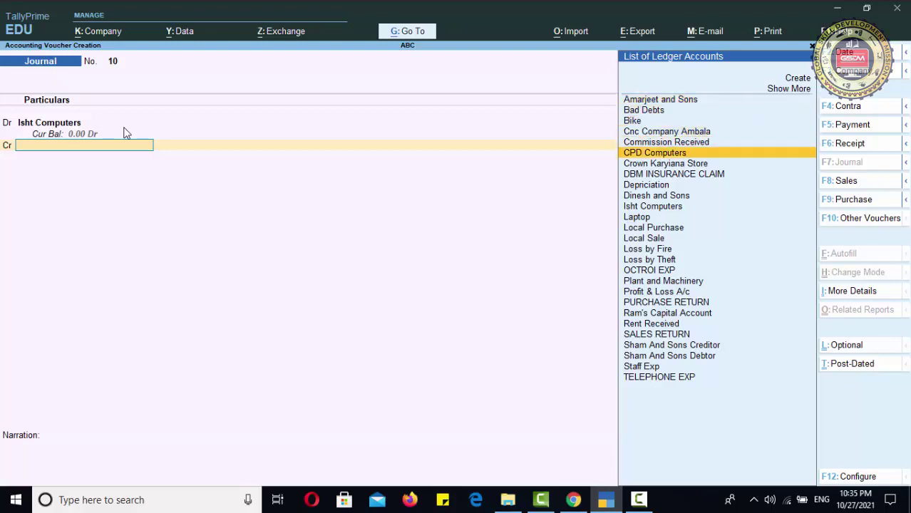
key(Return)
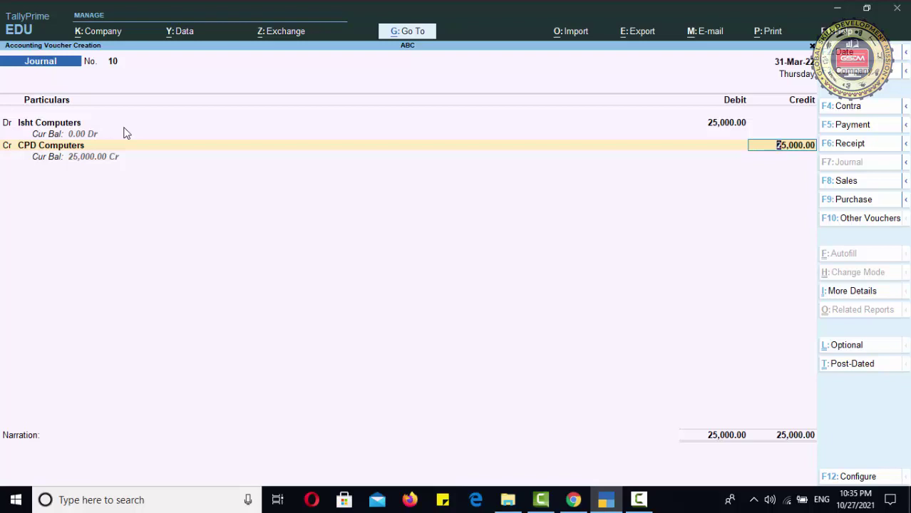
key(Return)
key(Return)
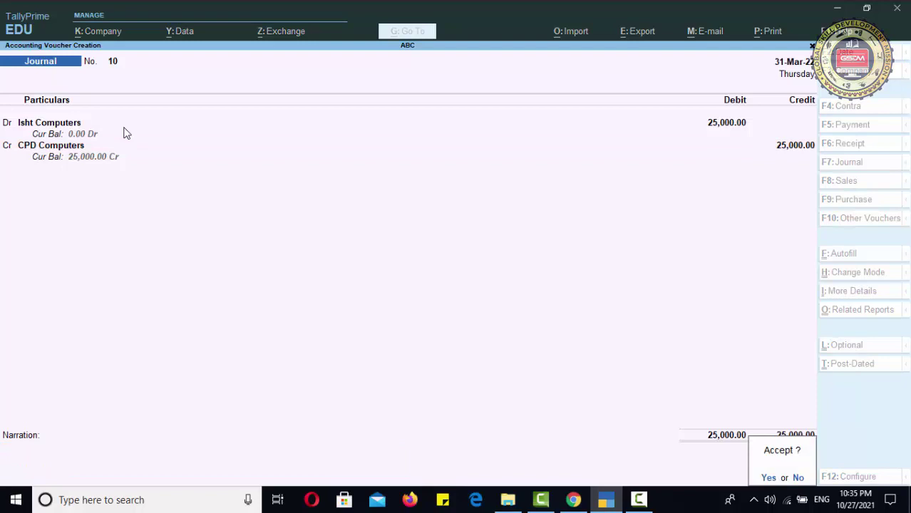
key(Return)
key(Escape)
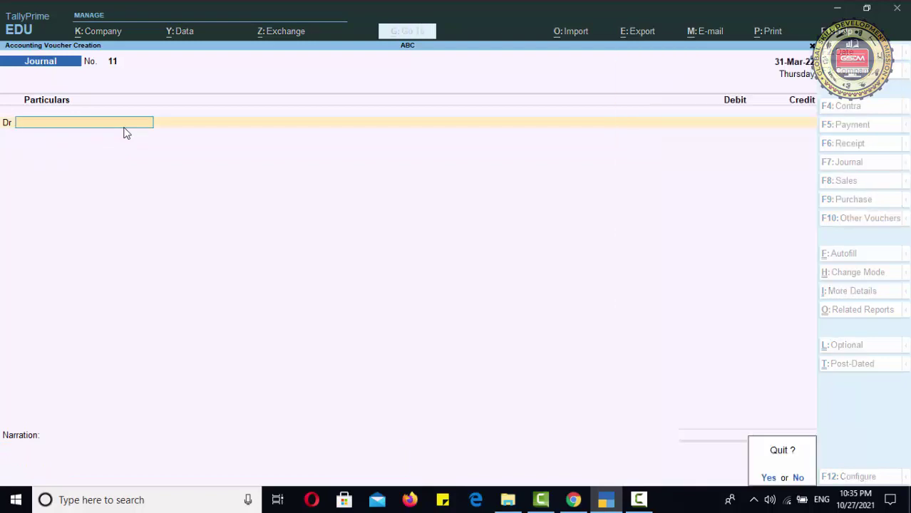
key(Return)
Check the 31-Mar-22 Isht Computers journal voucher in the Day Book and return to the Gateway of Tally
key(Down)
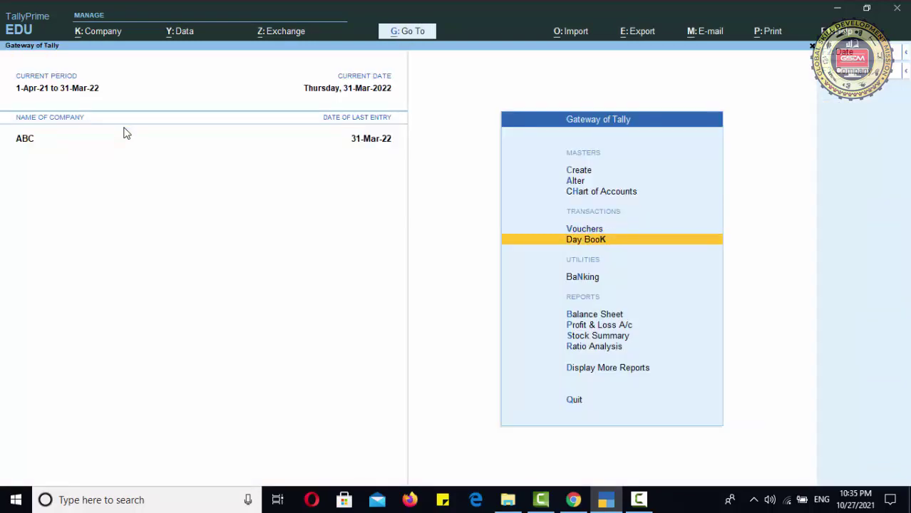
key(Return)
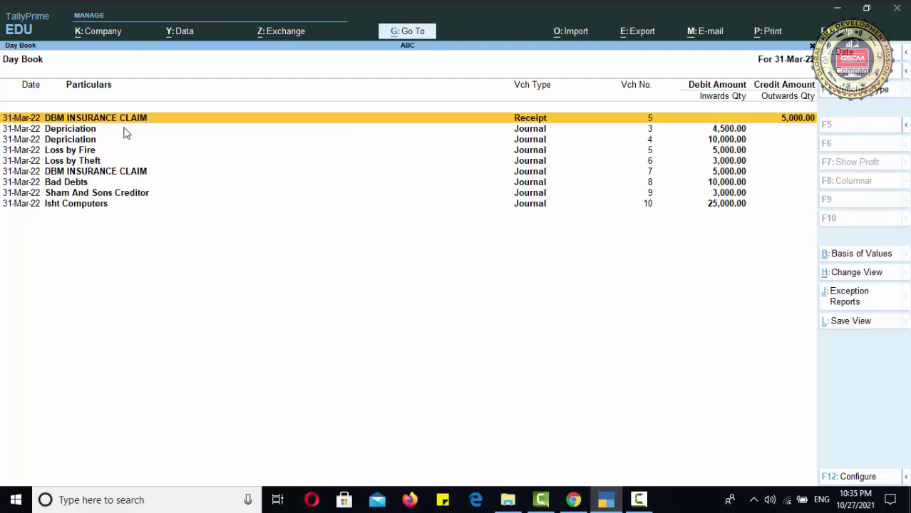
key(Down)
key(Down)
key(Down)
key(Down)
key(Down)
key(Down)
key(Down)
key(Down)
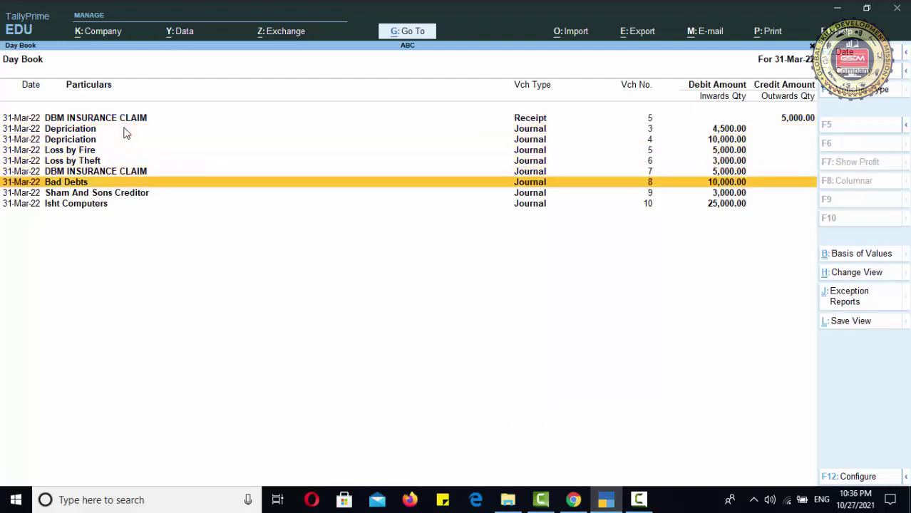
key(Return)
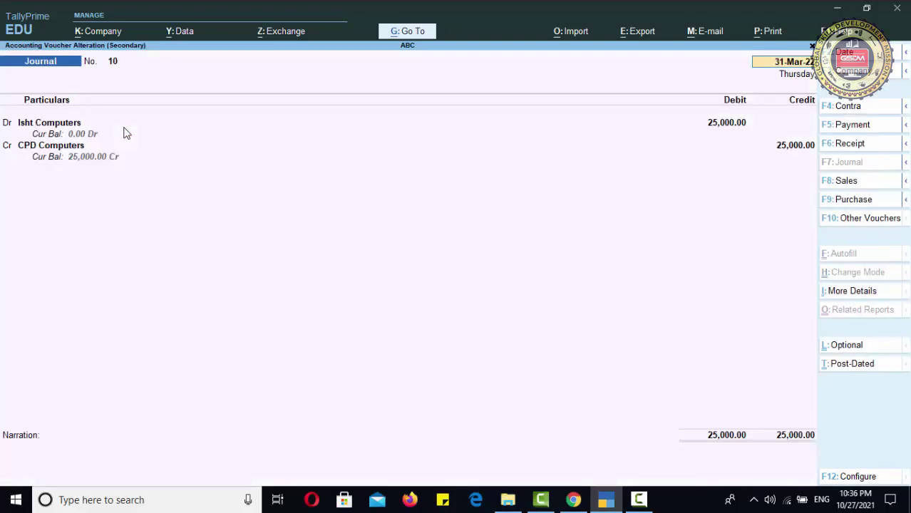
key(Escape)
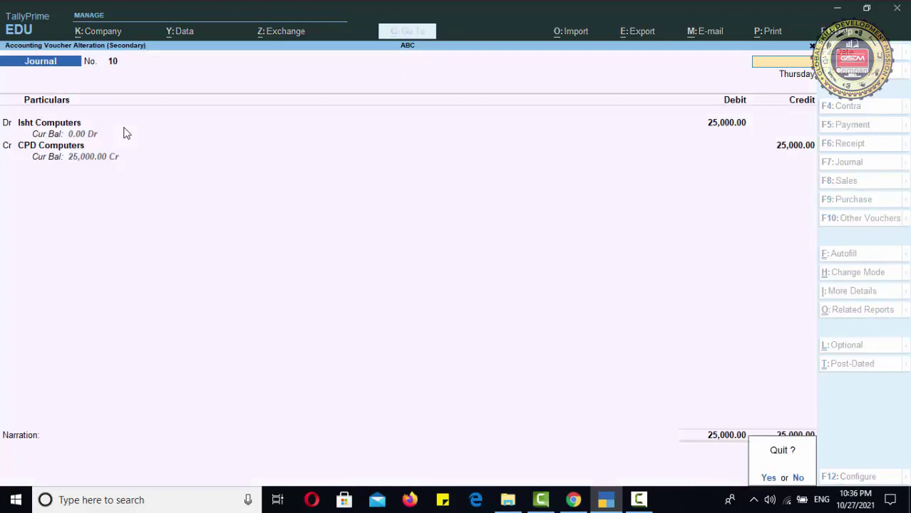
key(Return)
key(Escape)
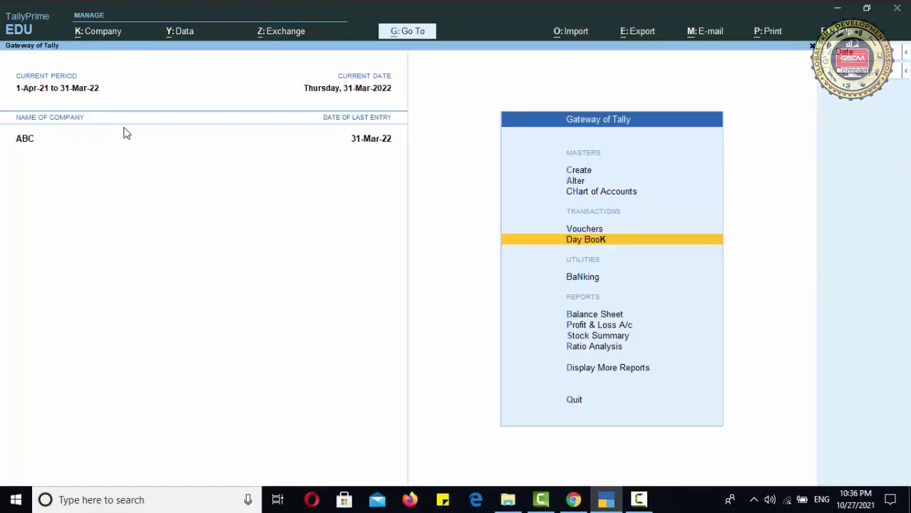
Examine the Sundry Creditors balances under Current Liabilities in the Balance Sheet and return to the Gateway of Tally
key(Down)
key(Down)
key(Down)
key(Up)
key(Return)
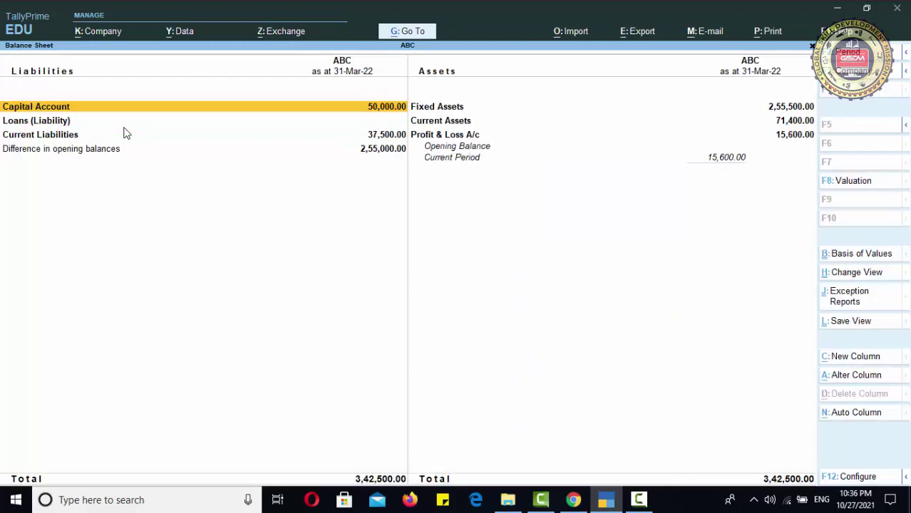
key(Down)
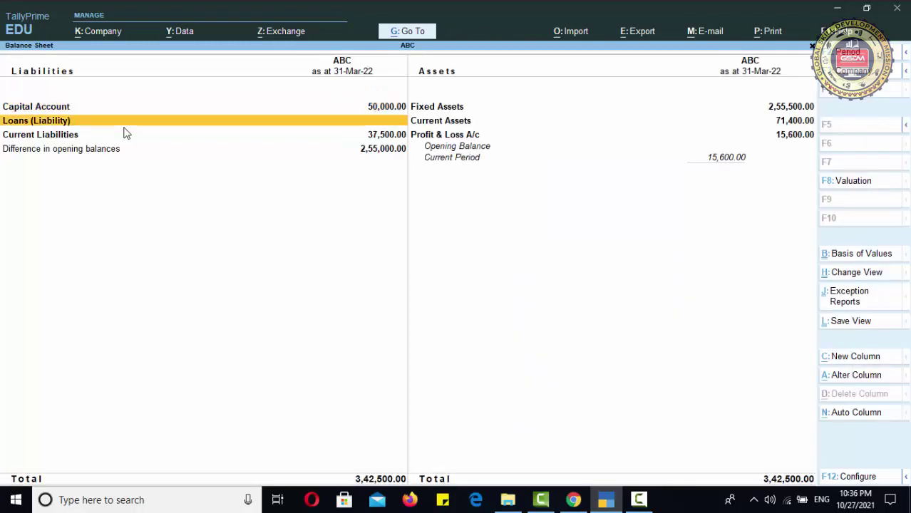
key(Down)
key(Return)
key(Return)
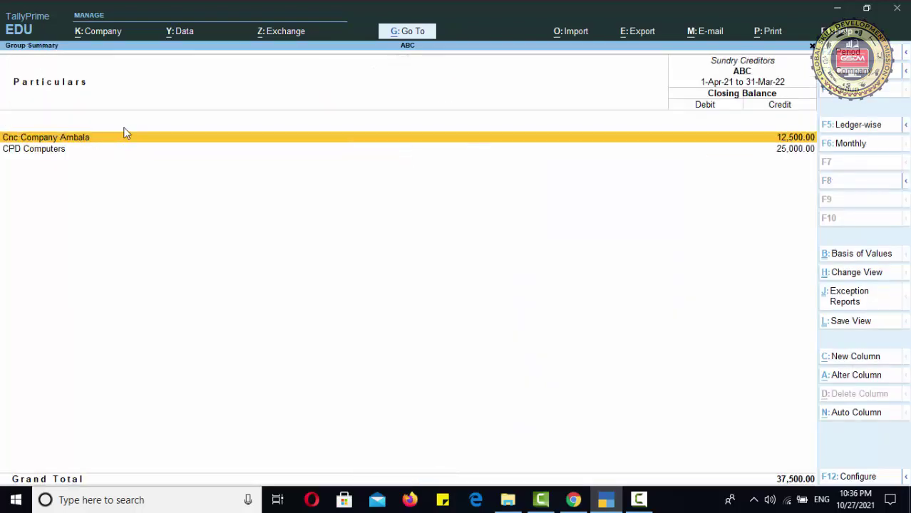
key(Down)
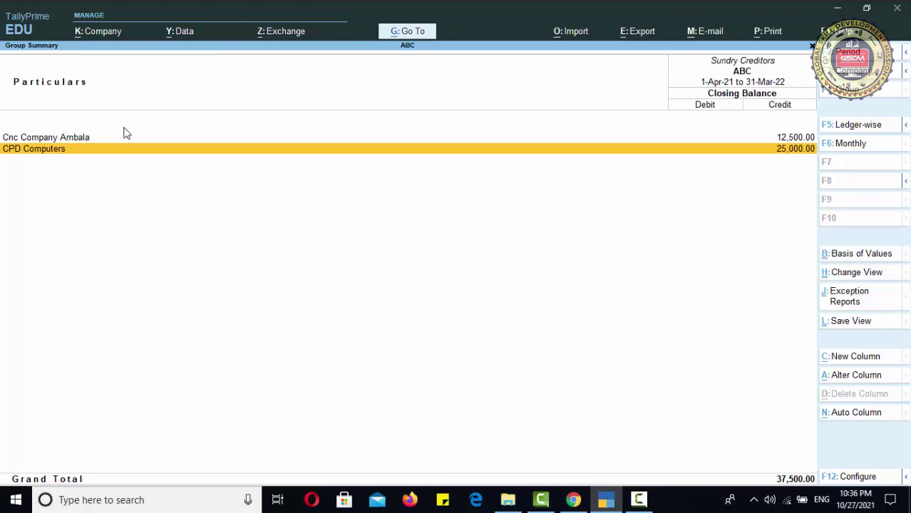
key(Escape)
key(Escape)
key(Escape)
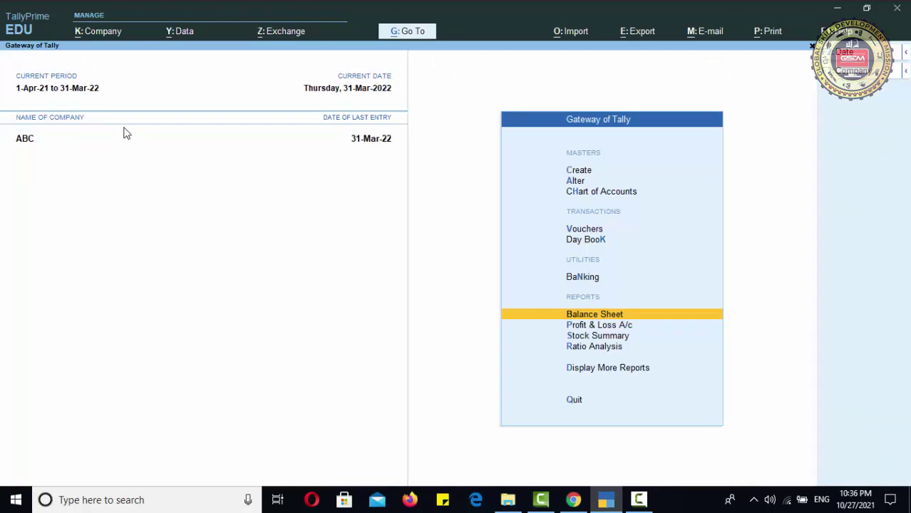
Reopen the 31-Mar-22 Isht Computers journal voucher from the Day Book
key(Up)
key(Up)
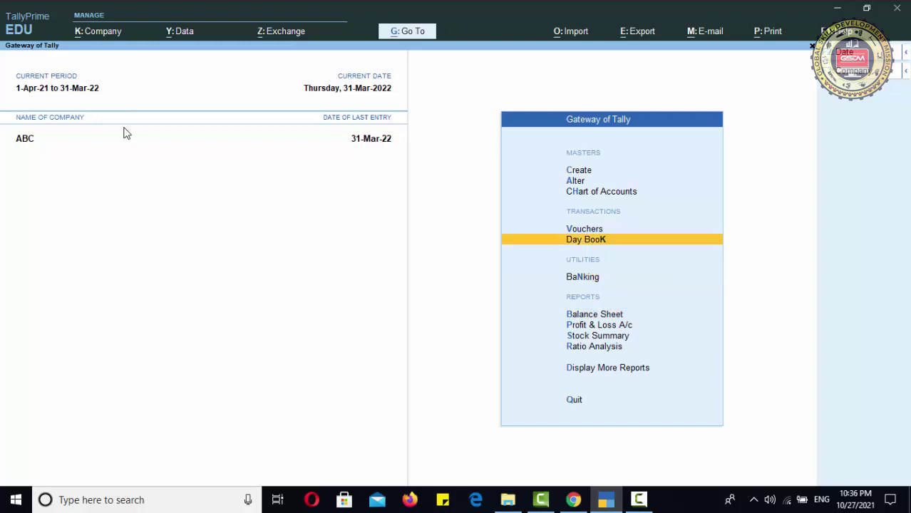
key(Return)
key(Down)
key(Down)
key(Down)
key(Down)
key(Down)
key(Down)
key(Down)
key(Down)
key(Return)
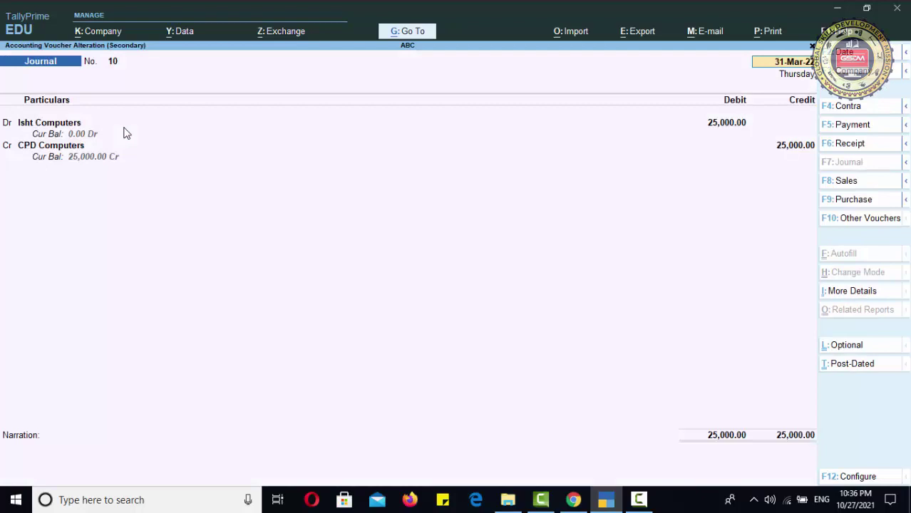
Delete the 31-Mar-22 Isht Computers journal voucher and return from the Day Book to the Gateway of Tally
key(alt+d)
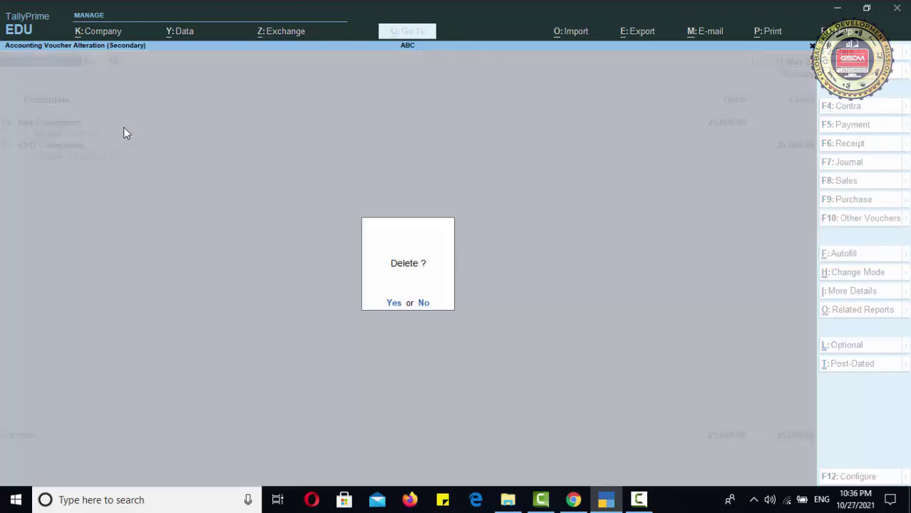
key(y)
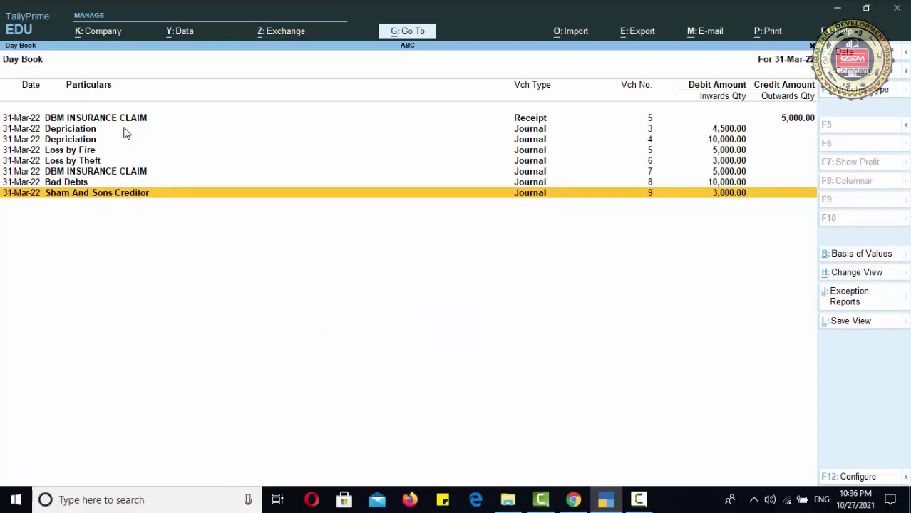
key(Escape)
Examine the Sundry Creditors ledgers under Current Liabilities in the Balance Sheet and return to the Gateway of Tally
key(Down)
key(Down)
key(Down)
key(Up)
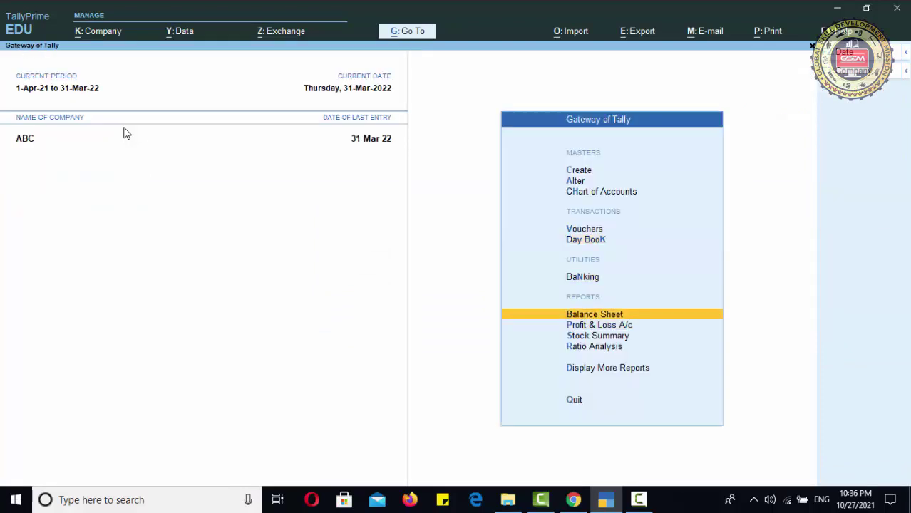
key(Return)
key(Down)
key(Down)
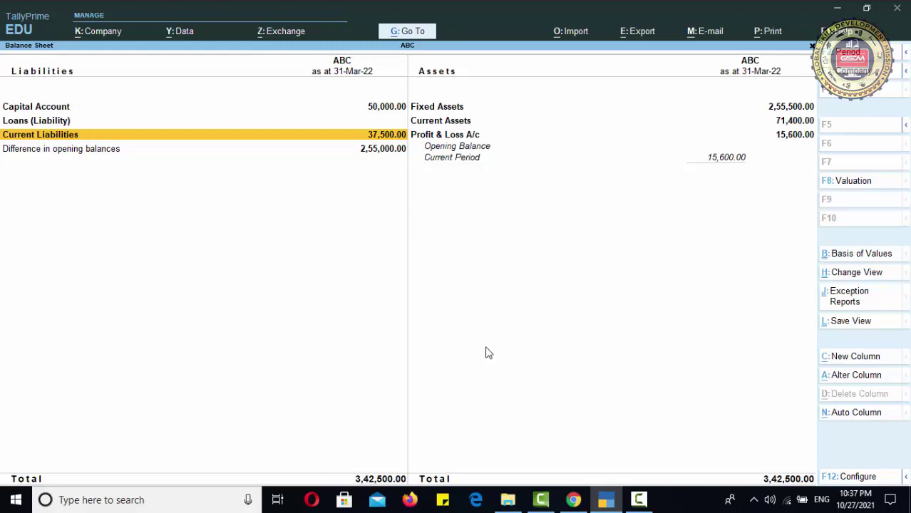
key(Return)
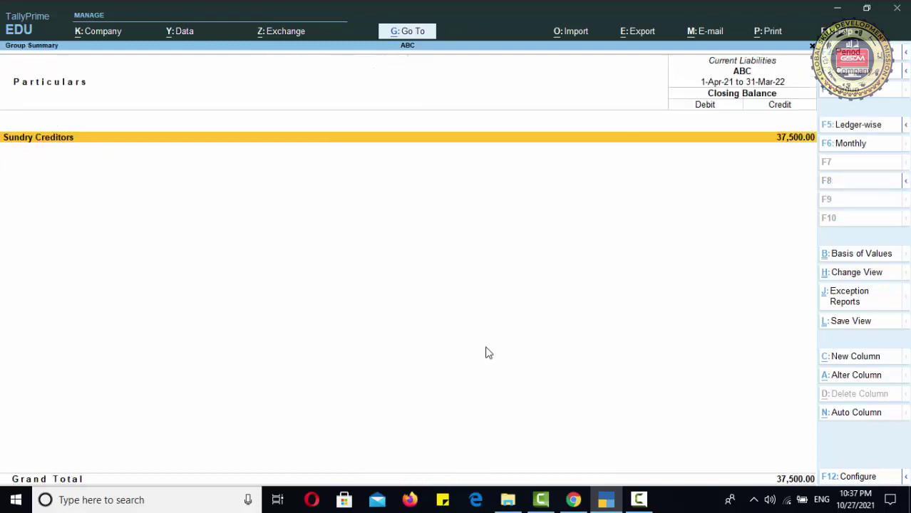
key(Return)
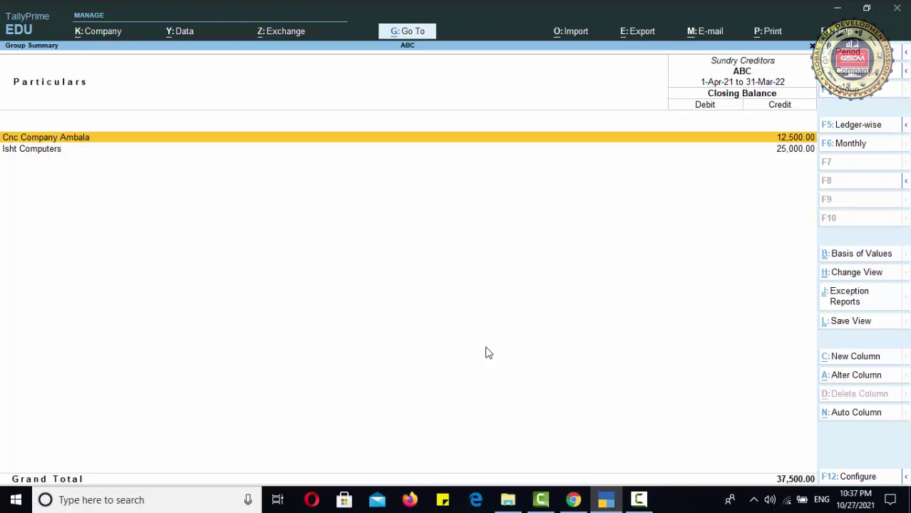
key(Escape)
key(Escape)
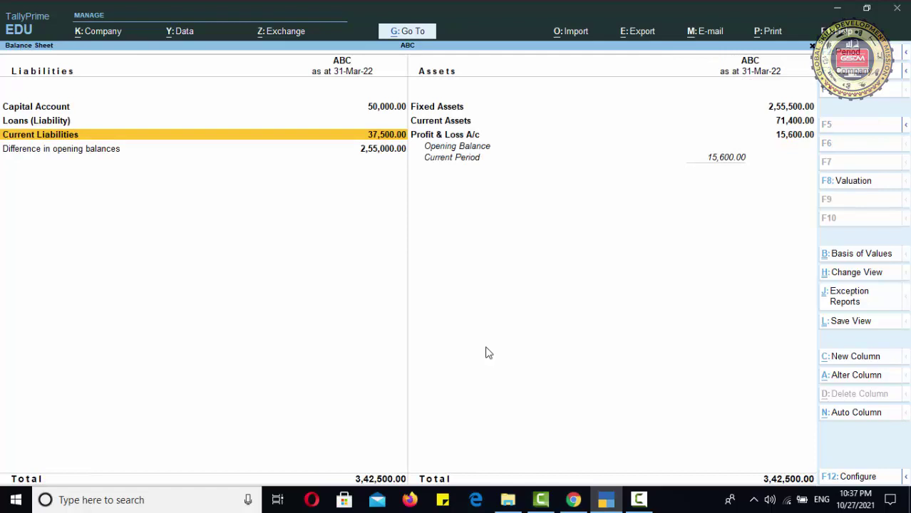
key(Escape)
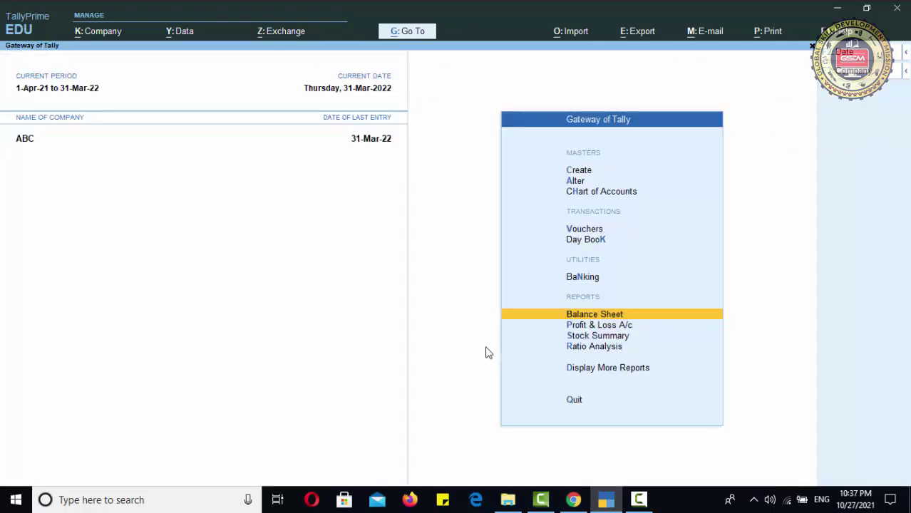
Start a new journal voucher and debit Isht Computers with 25,000.00
key(Up)
key(Up)
key(Up)
key(Up)
key(Down)
key(Return)
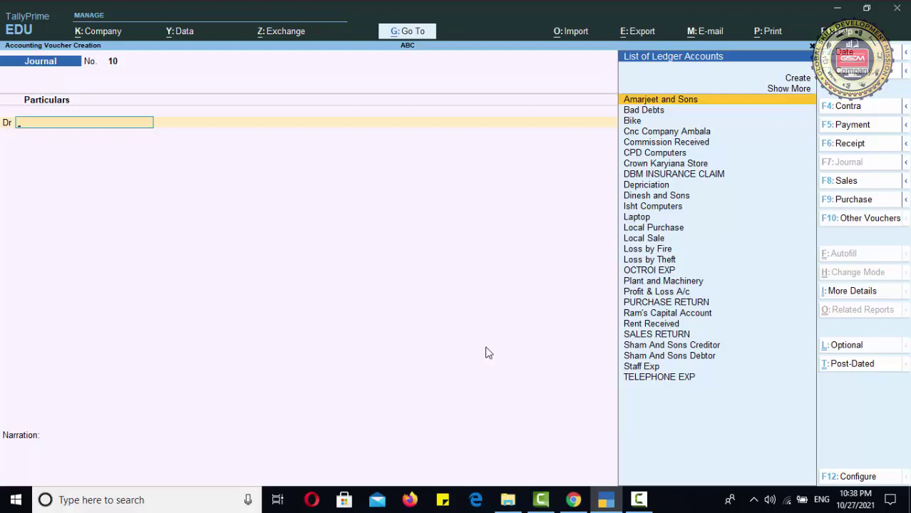
text(Ish)
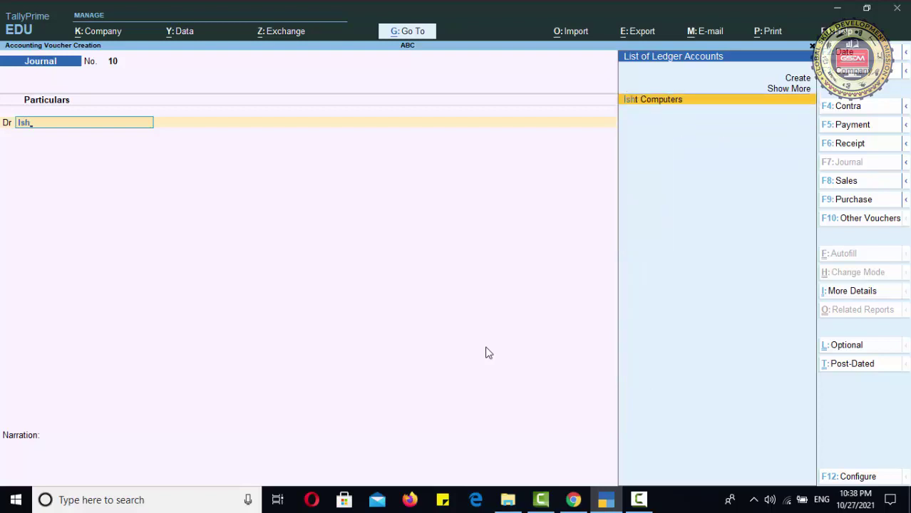
key(Return)
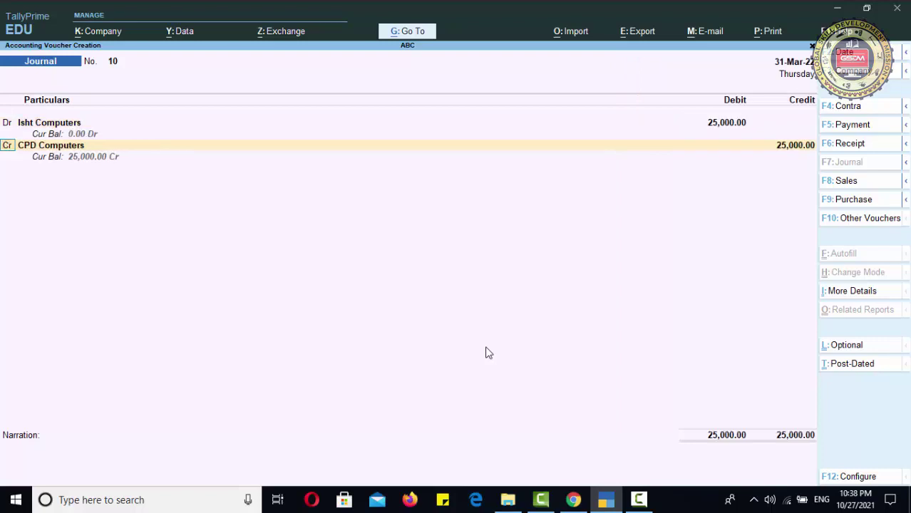
key(Return)
Credit Laptop with 25,000.00, save the journal voucher without a narration, and leave voucher creation
text(L)
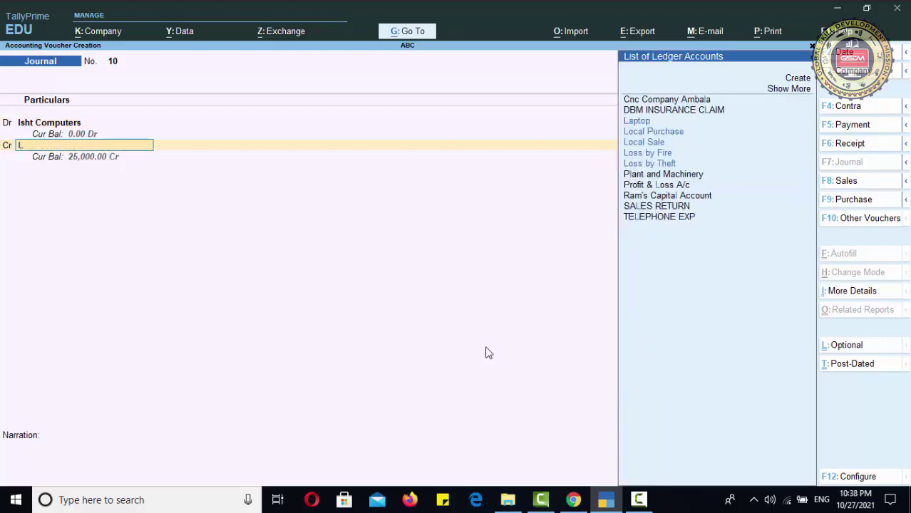
text(a)
key(Return)
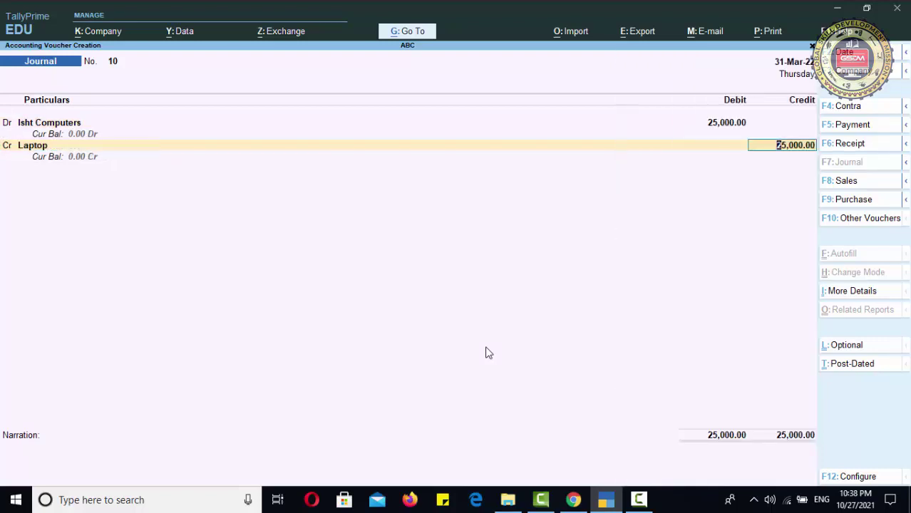
key(Return)
key(Return)
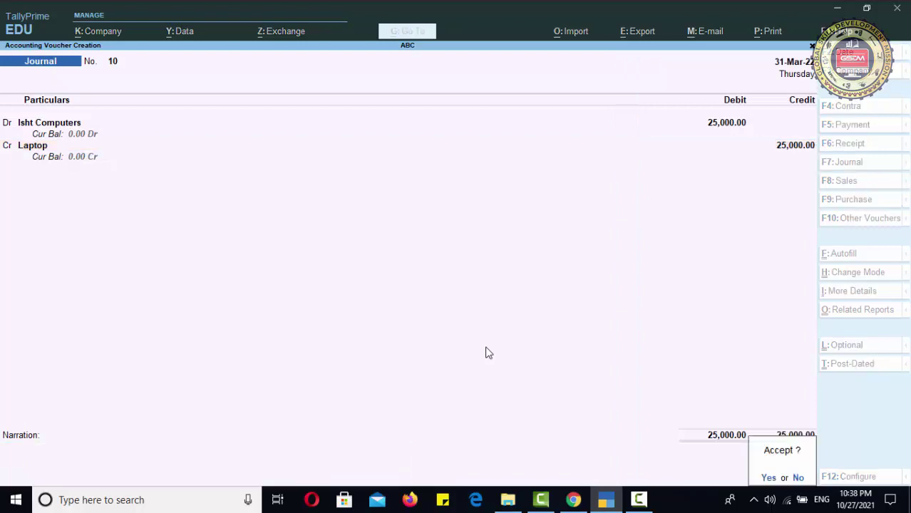
key(y)
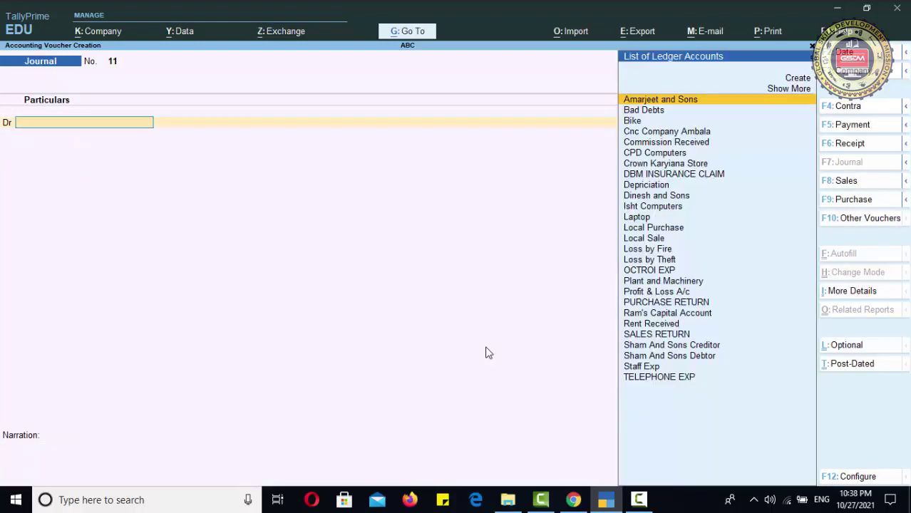
key(Escape)
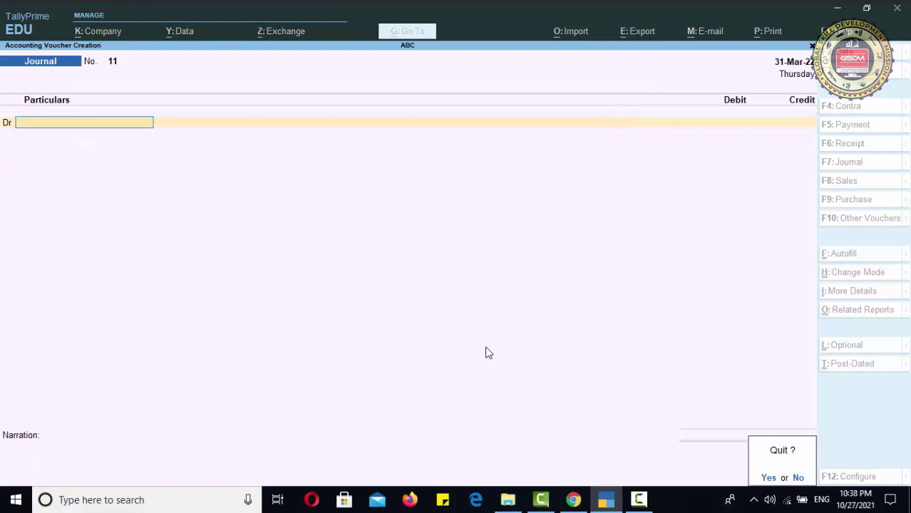
key(y)
Check the Sundry Creditors under Current Liabilities in the Balance Sheet and go back to the Balance Sheet
key(Down)
key(Down)
key(Down)
key(Down)
key(Up)
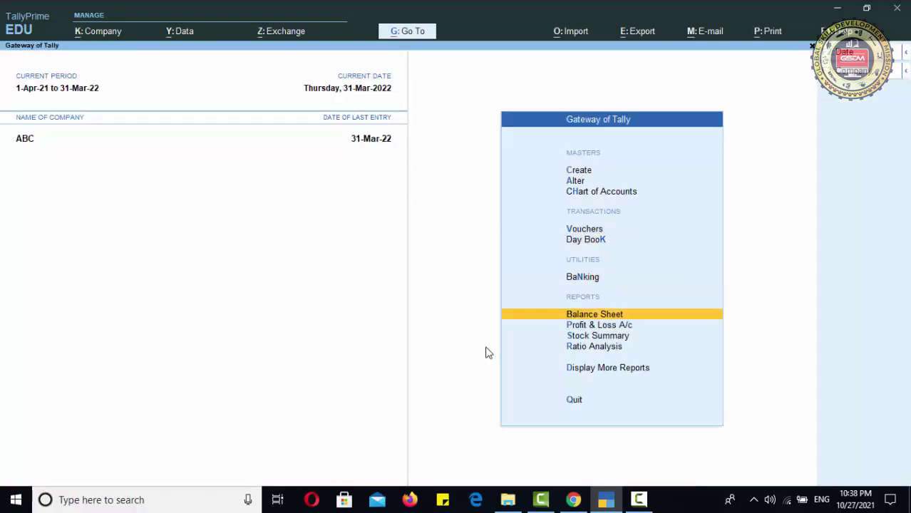
key(Return)
key(Down)
key(Down)
key(Return)
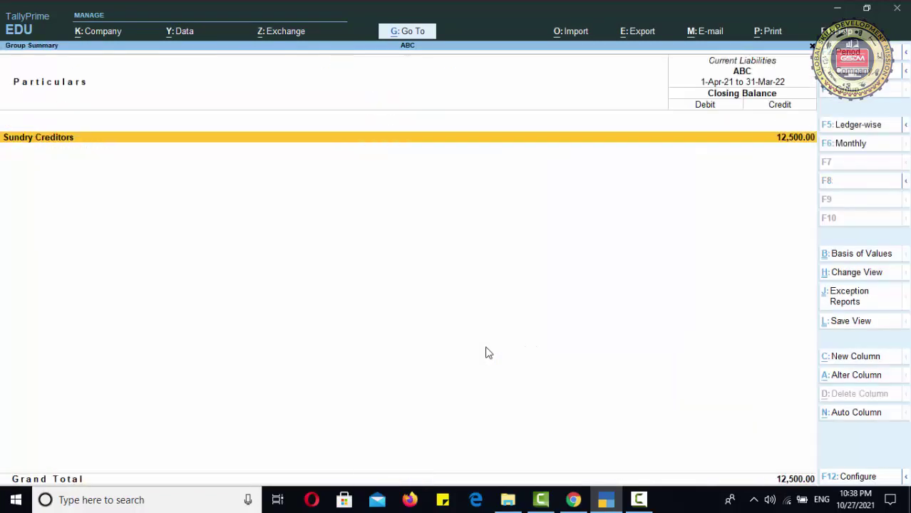
key(Return)
key(Escape)
key(Escape)
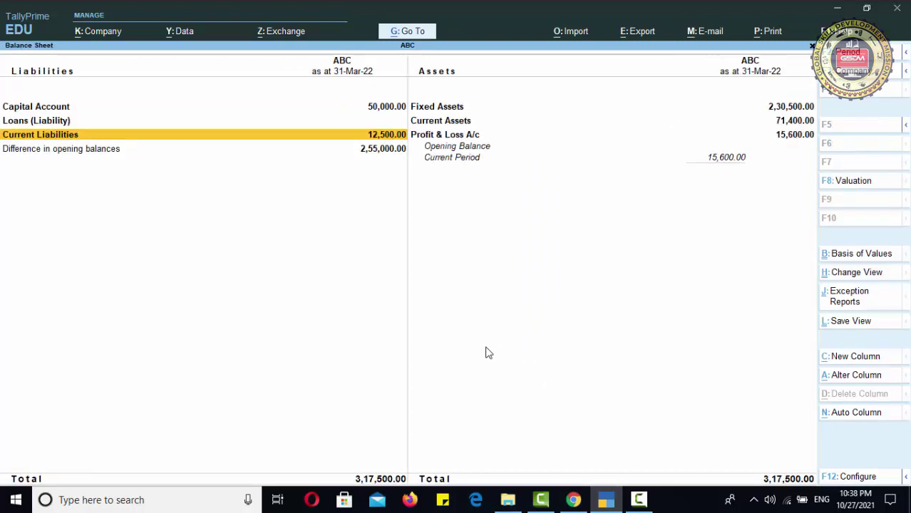
Examine the Current Assets and Fixed Assets groups in the Balance Sheet and return to the Gateway of Tally
key(Right)
key(Up)
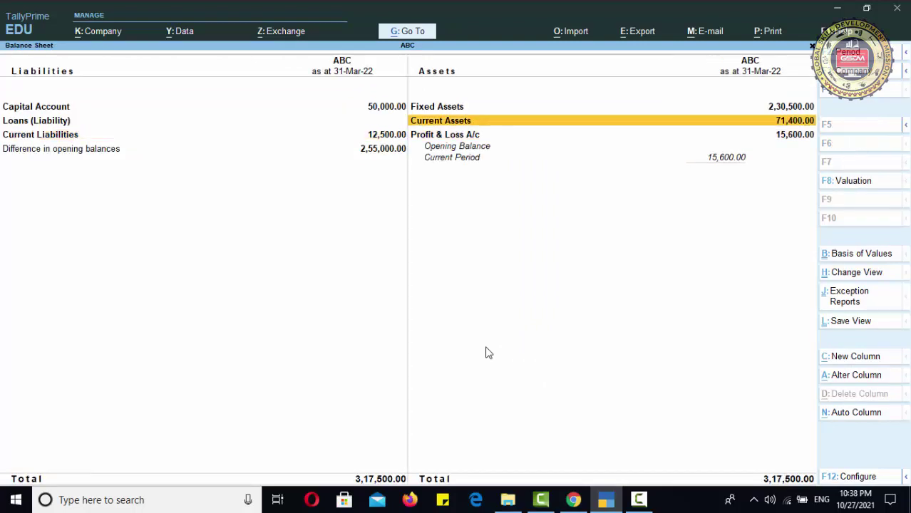
key(Return)
key(Escape)
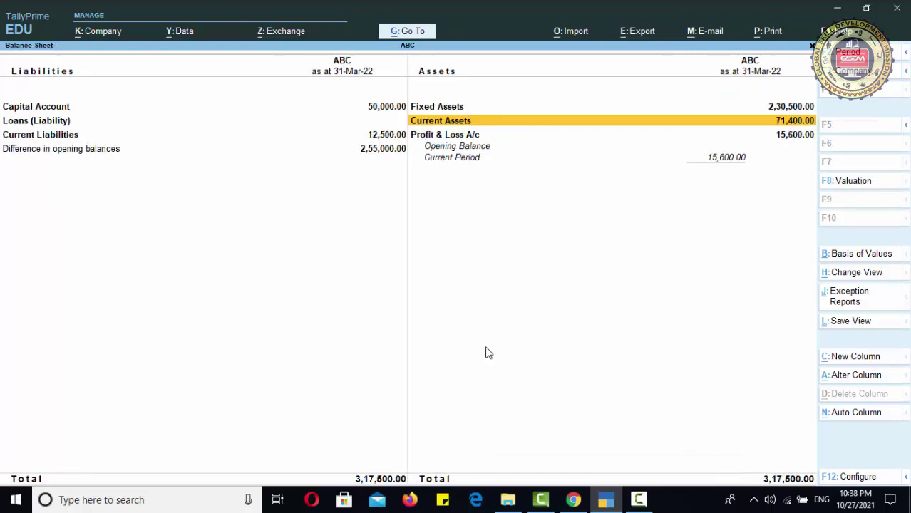
key(Up)
key(Return)
key(Down)
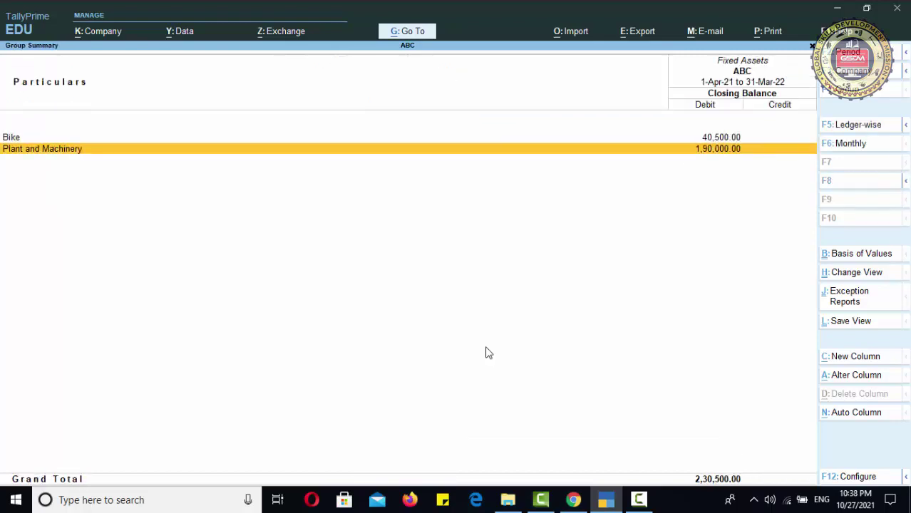
key(Up)
key(Escape)
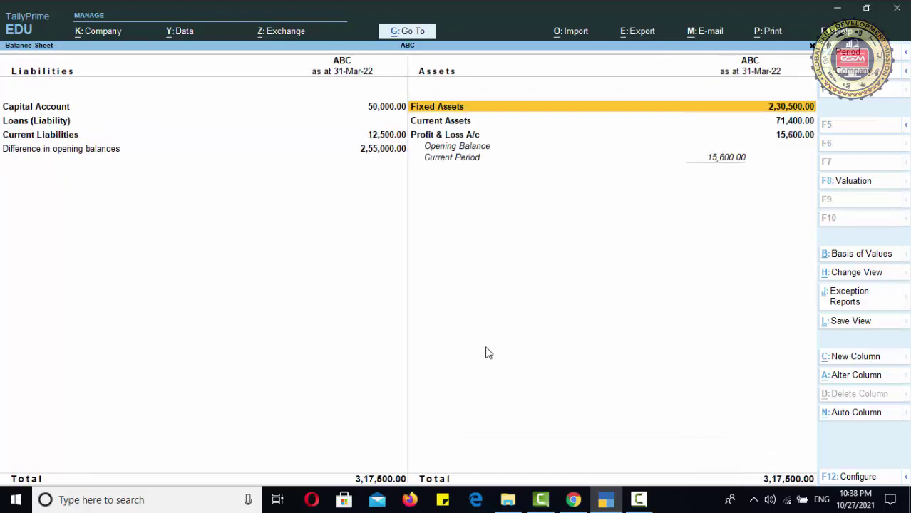
key(Escape)
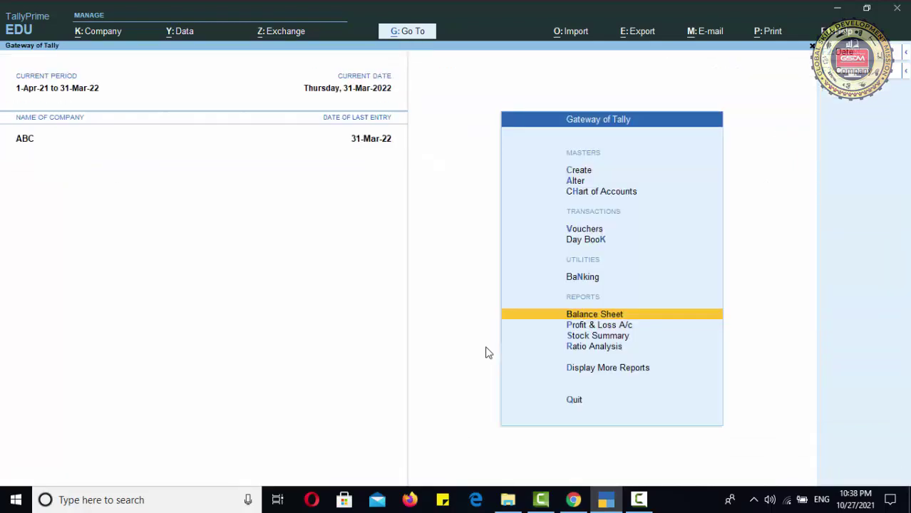
Start another journal voucher and debit Laptop with 25,000.00
key(Up)
key(Up)
key(Up)
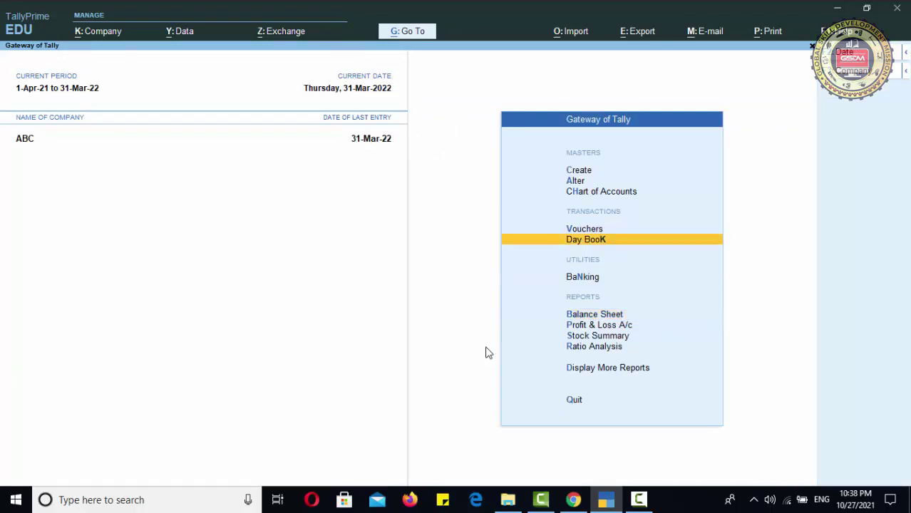
key(Return)
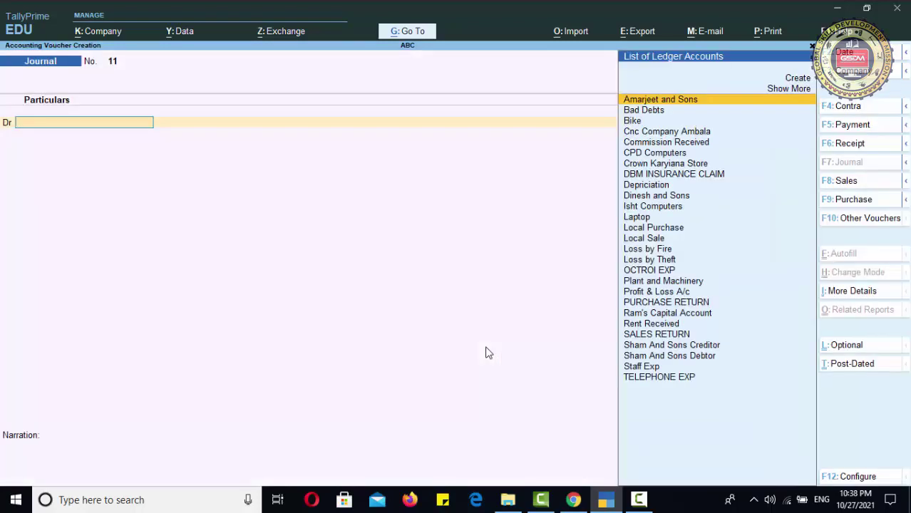
text(Lap)
key(Return)
text(25000)
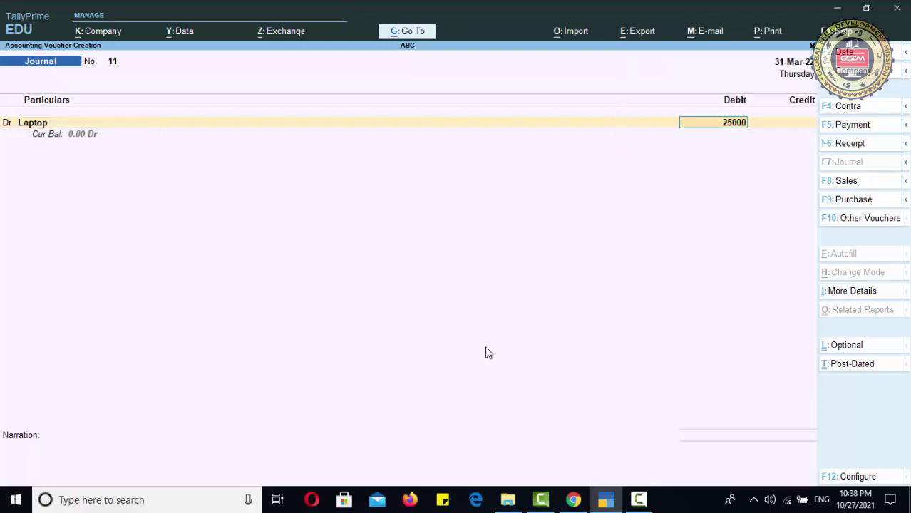
key(Return)
key(Return)
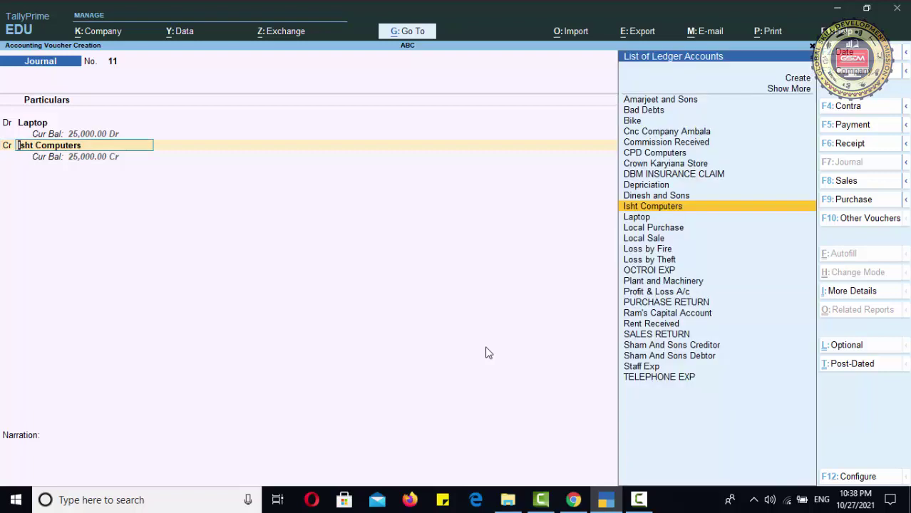
Credit CPD Computers with 25,000.00 in the journal voucher
text(Cp)
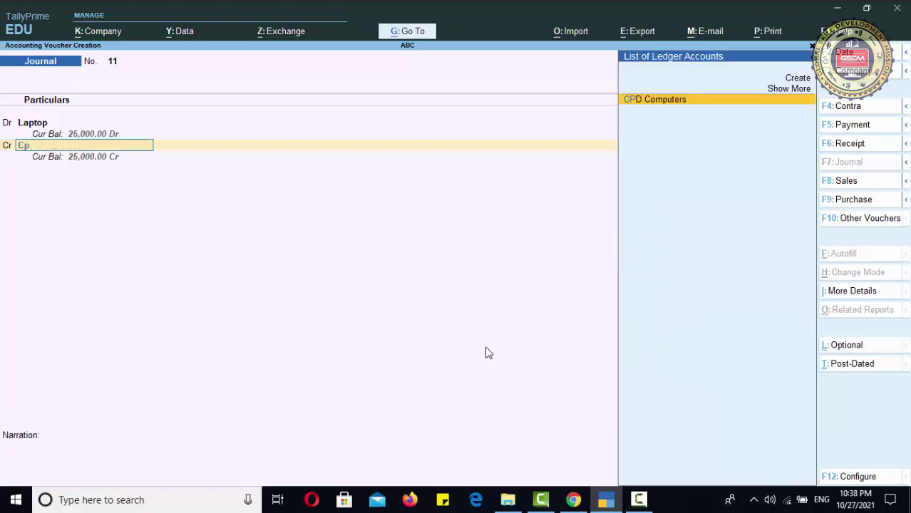
key(Return)
key(Return)
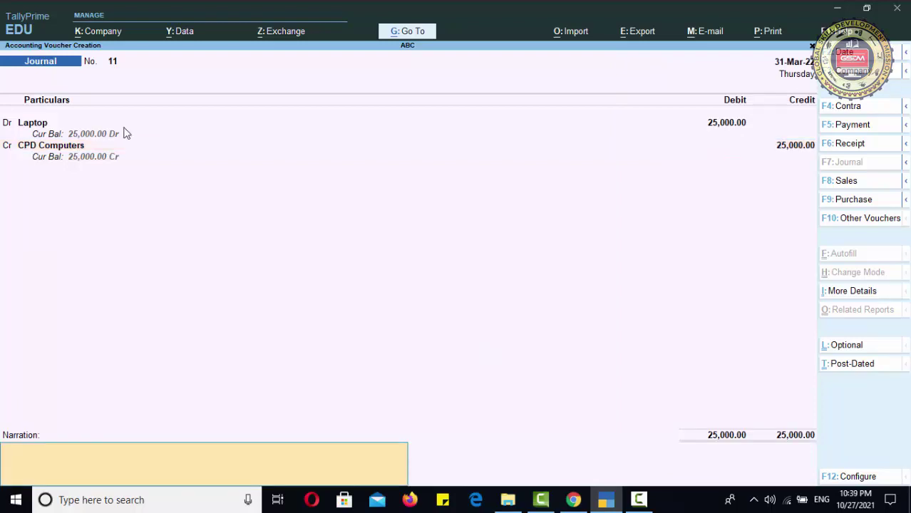
Set the voucher date to 1-Jun-21, save the journal voucher without a narration, and leave voucher creation
key(F2)
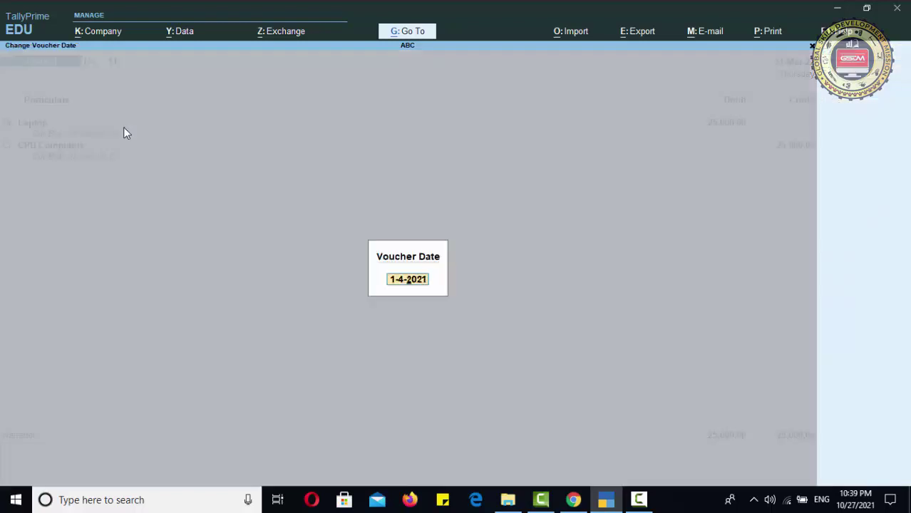
text(6)
key(Delete)
key(Return)
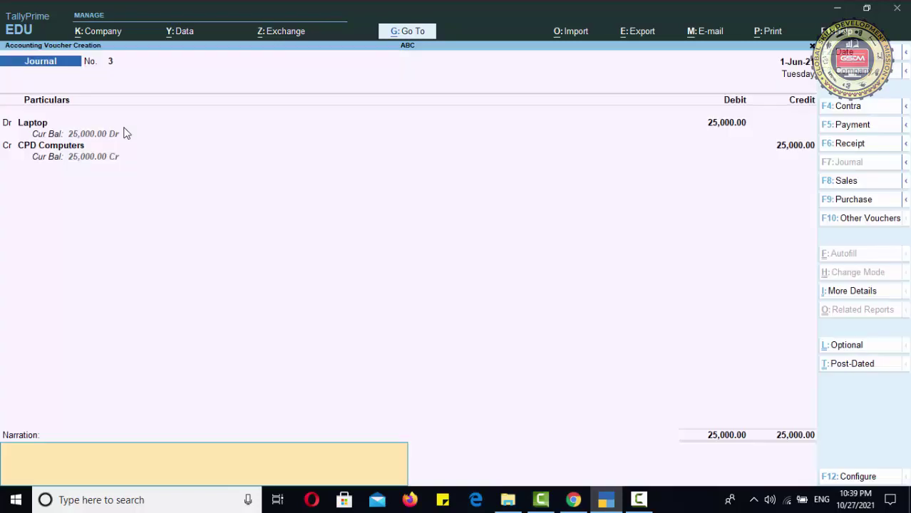
key(Return)
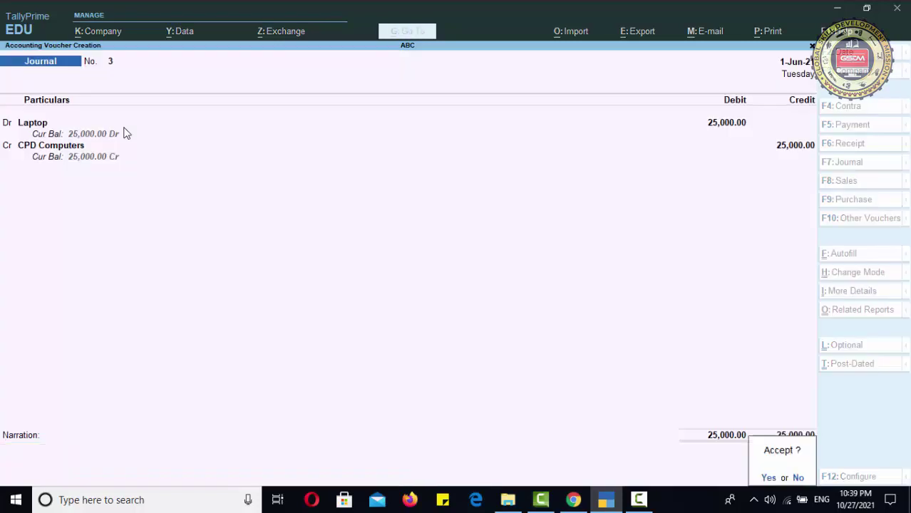
key(Return)
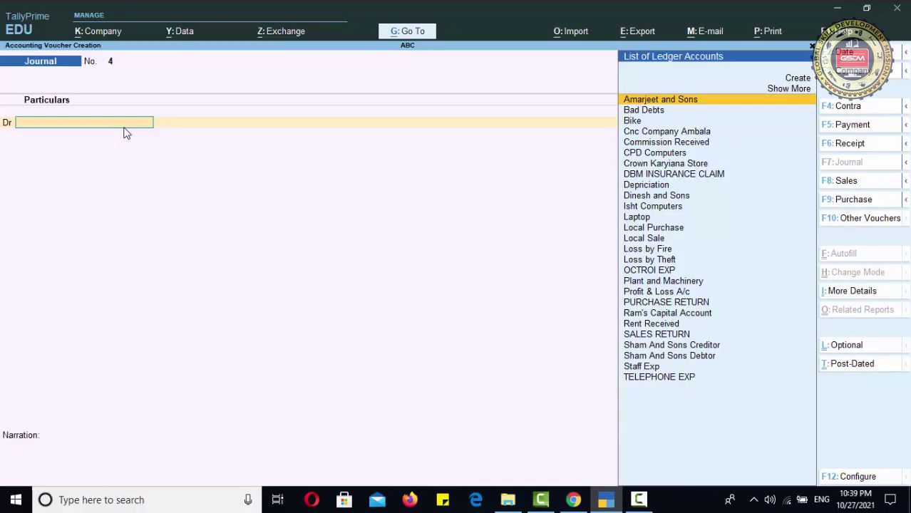
key(Escape)
key(Return)
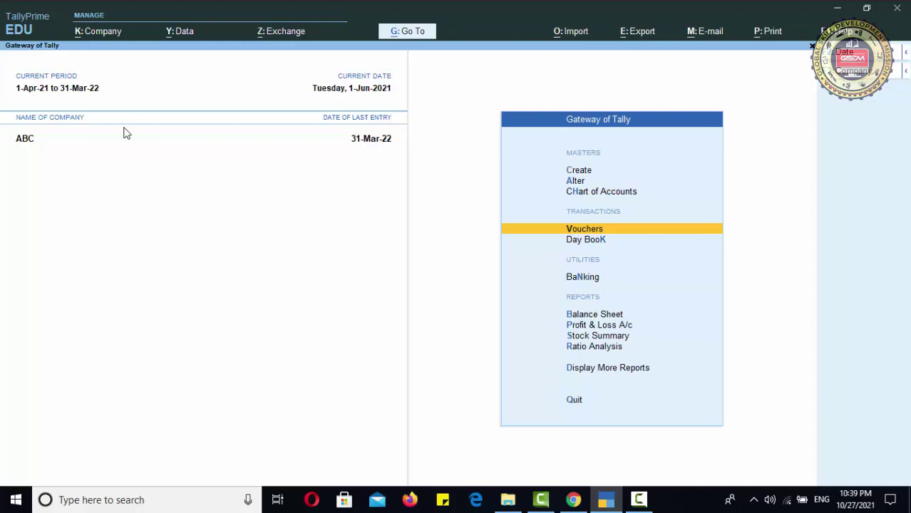
Open the Balance Sheet and drill down into the Current Liabilities group
key(Down)
key(Down)
key(Down)
key(Down)
key(Up)
key(Return)
key(Down)
key(Down)
key(Return)
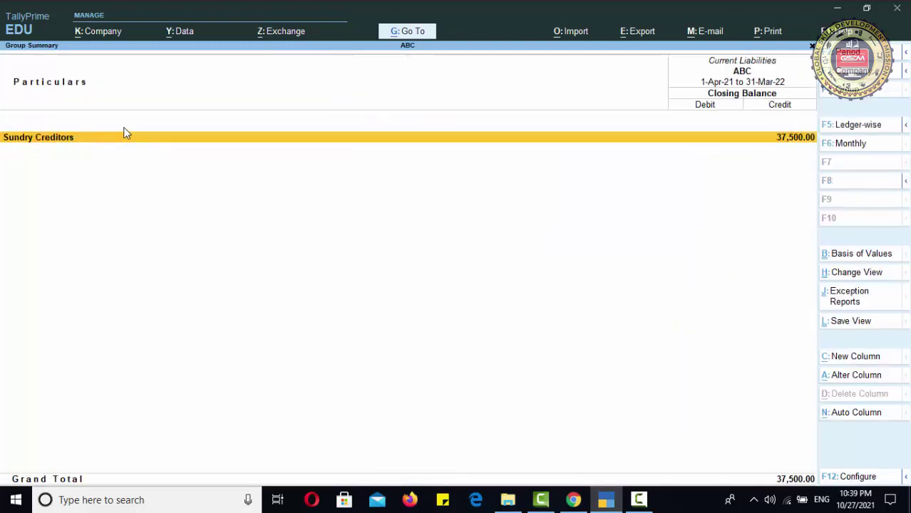
Examine the CPD Computers account under Sundry Creditors and return to the Balance Sheet
key(Return)
key(Down)
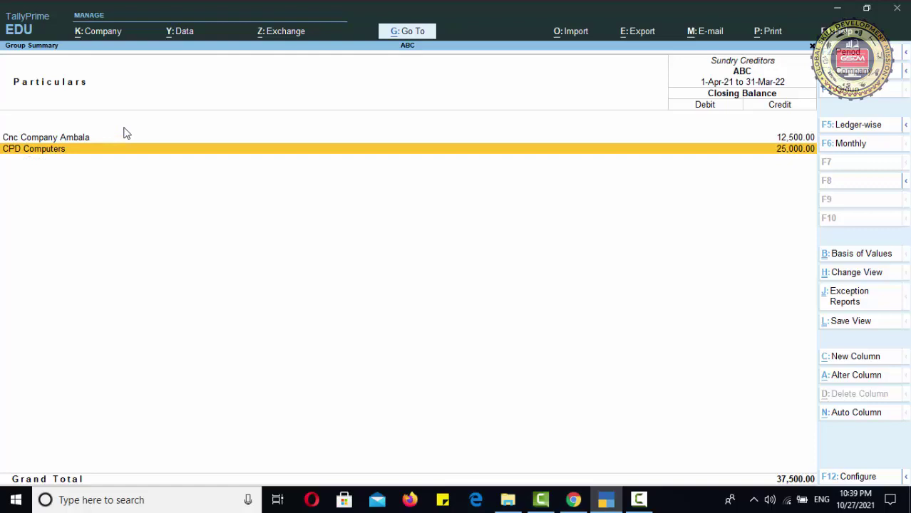
key(Return)
key(Escape)
key(Escape)
key(Escape)
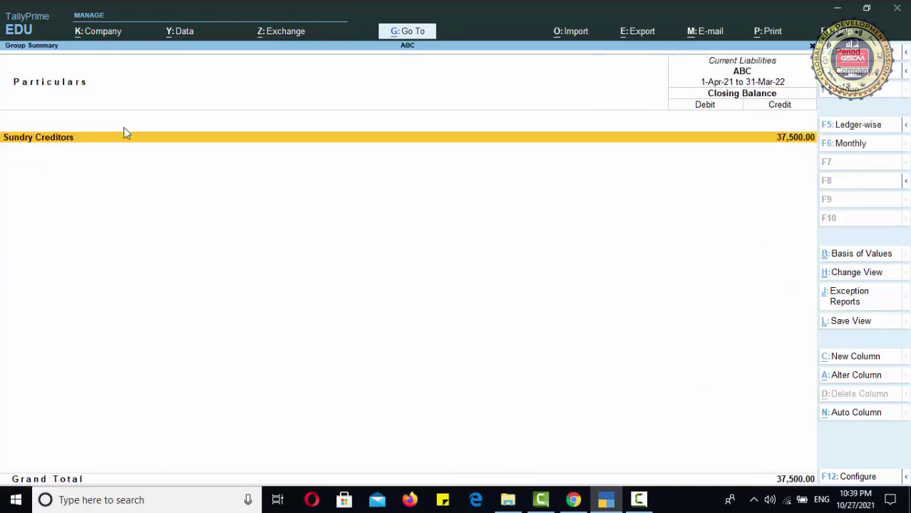
Check the Laptop ledger in the Fixed Assets group and return to the Gateway of Tally
key(Right)
key(Up)
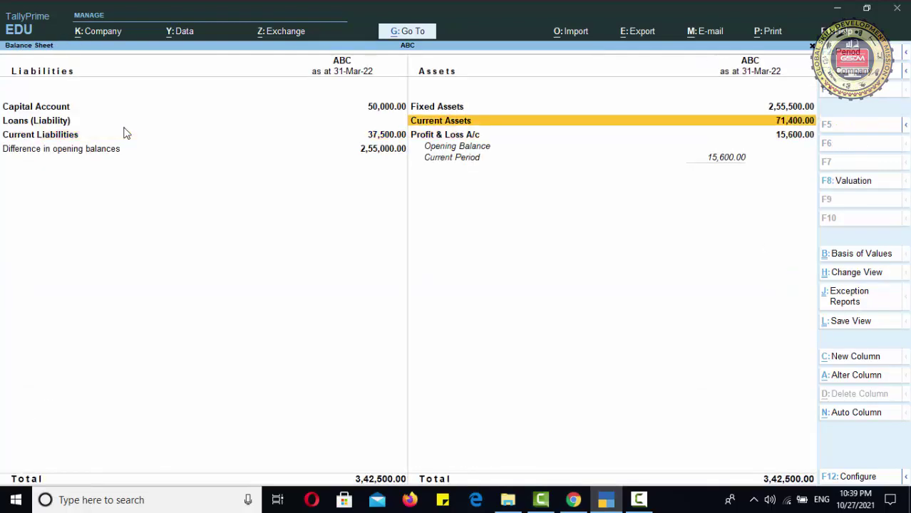
key(Up)
key(Return)
key(Down)
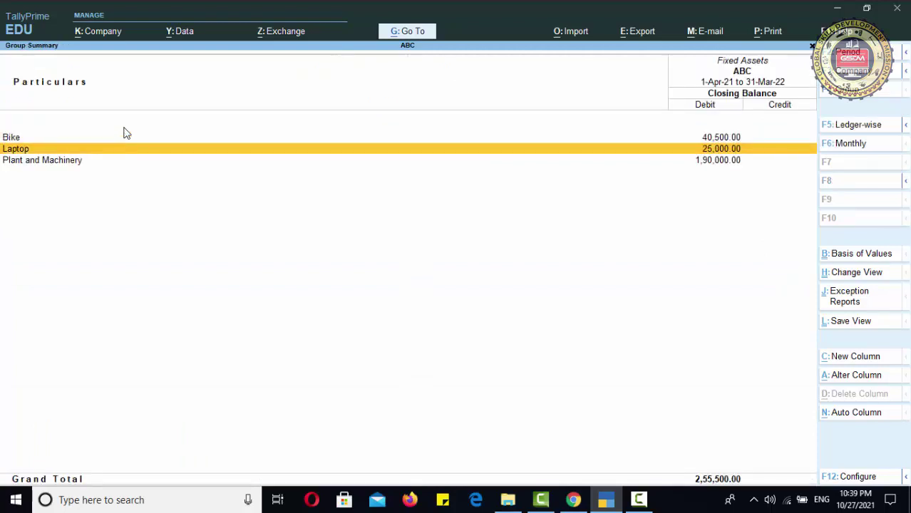
key(Escape)
key(Escape)
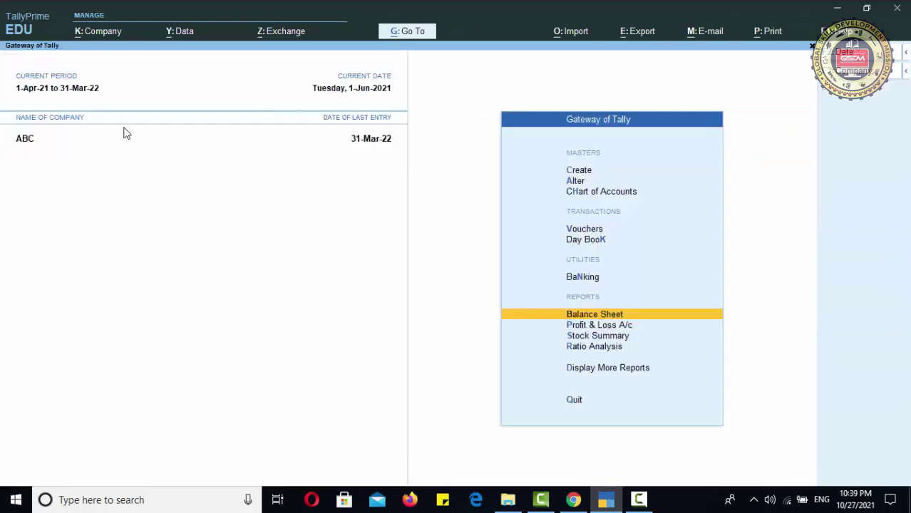